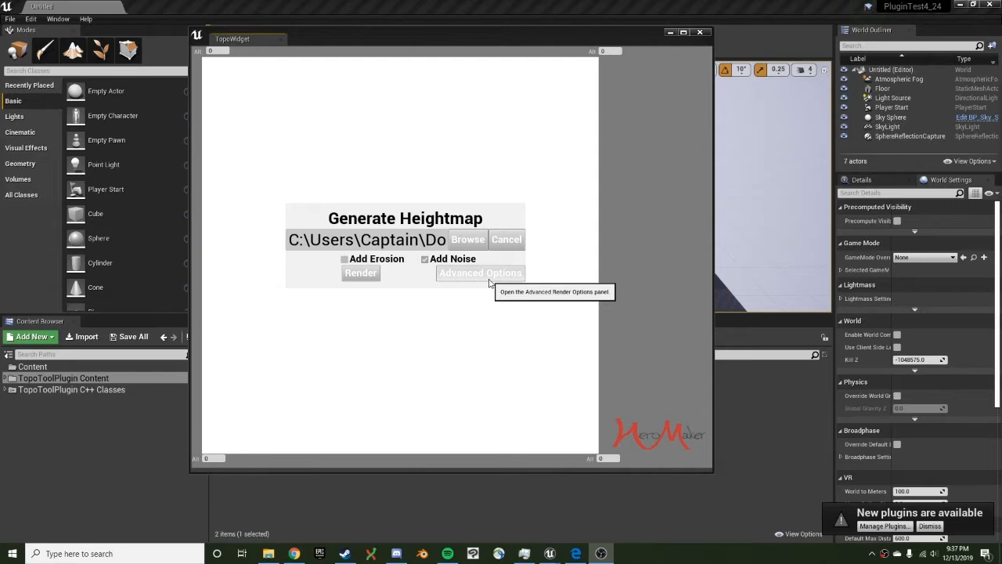
Step: Check the topo drawing, and review the heightmap generator's Advanced Render Options
left_click(507, 240)
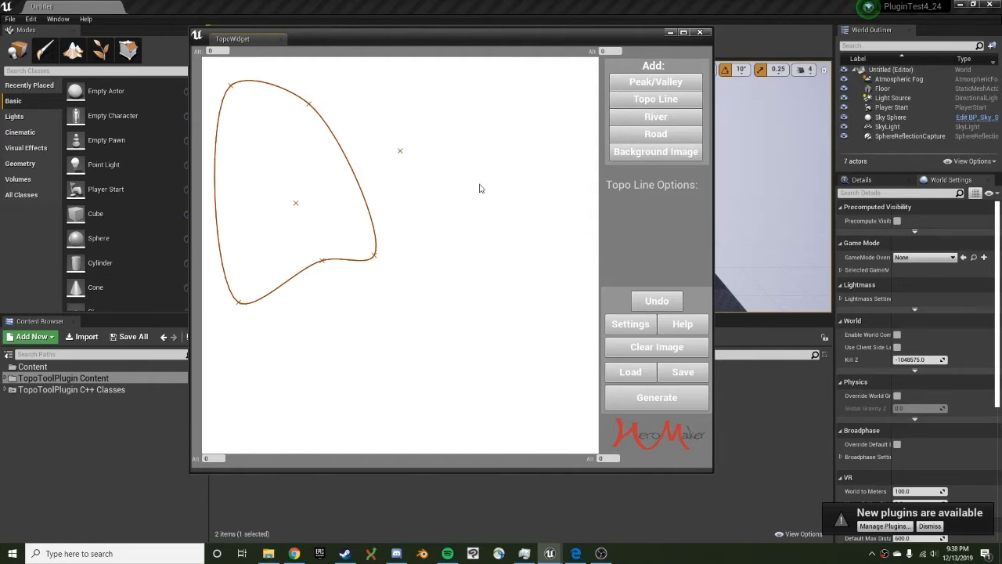
left_click(674, 398)
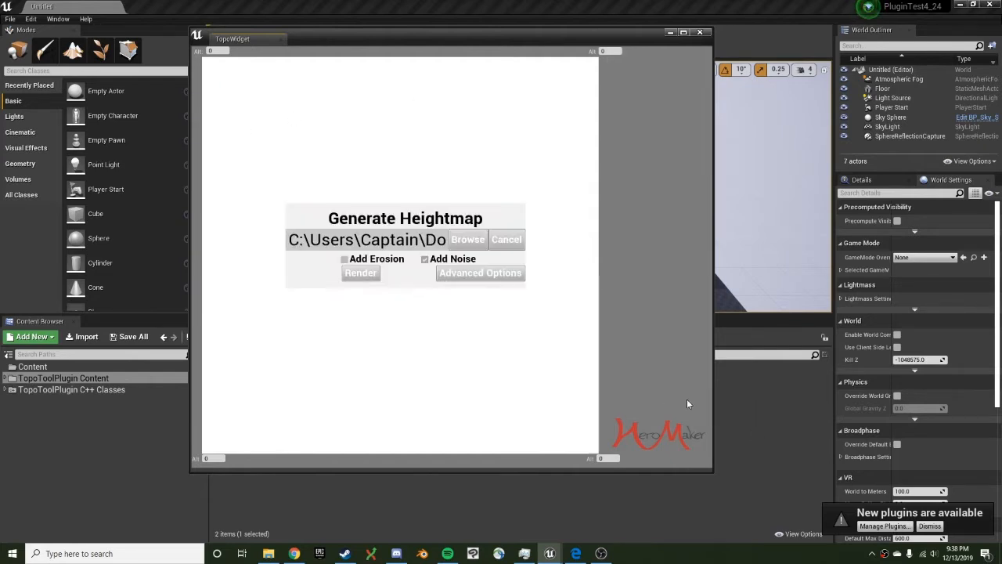
left_click(453, 276)
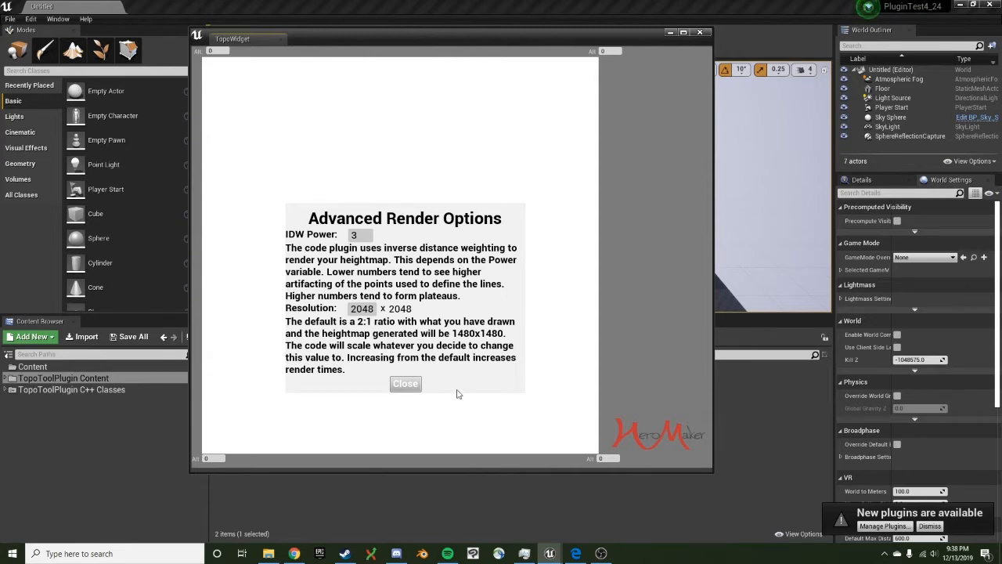
left_click(404, 386)
left_click(484, 277)
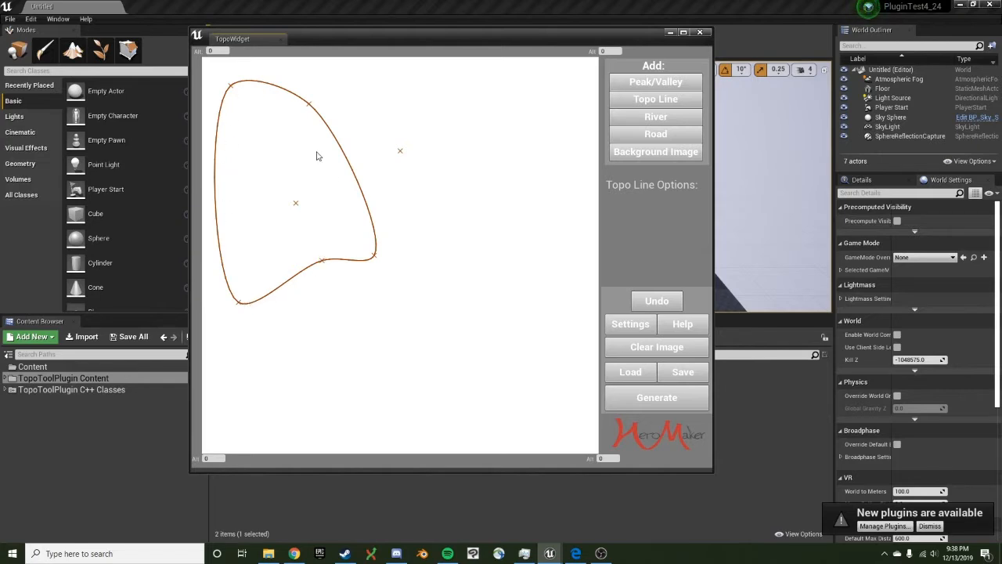
Step: Read the resolution notes in the heightmap generator's Advanced Render Options and return to the topo drawing
left_click(671, 400)
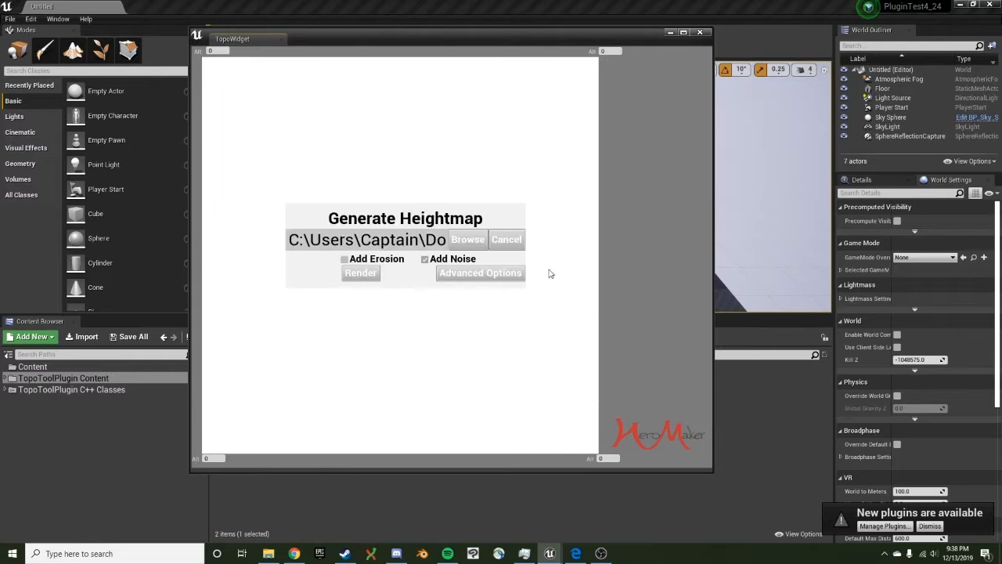
left_click(491, 274)
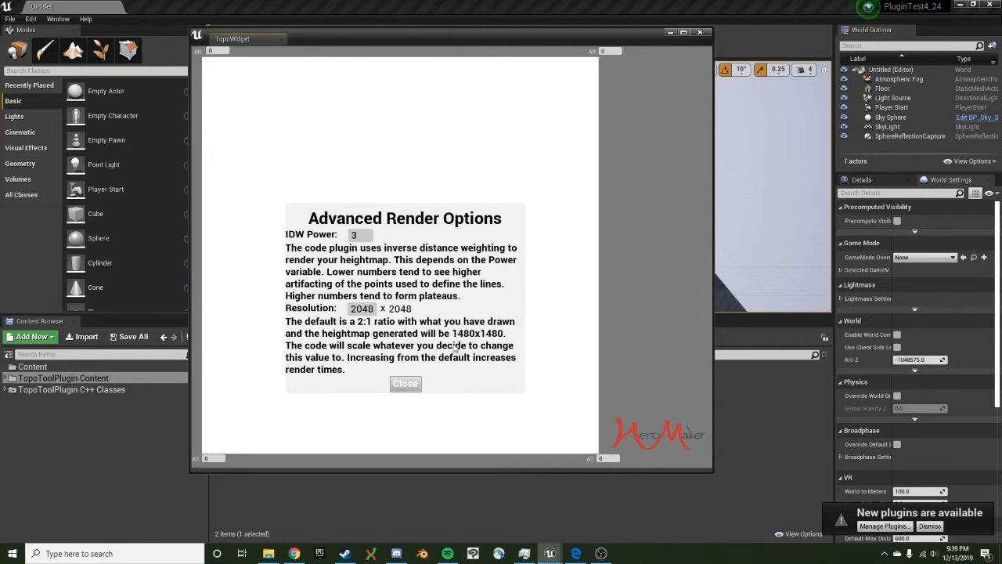
left_click(406, 383)
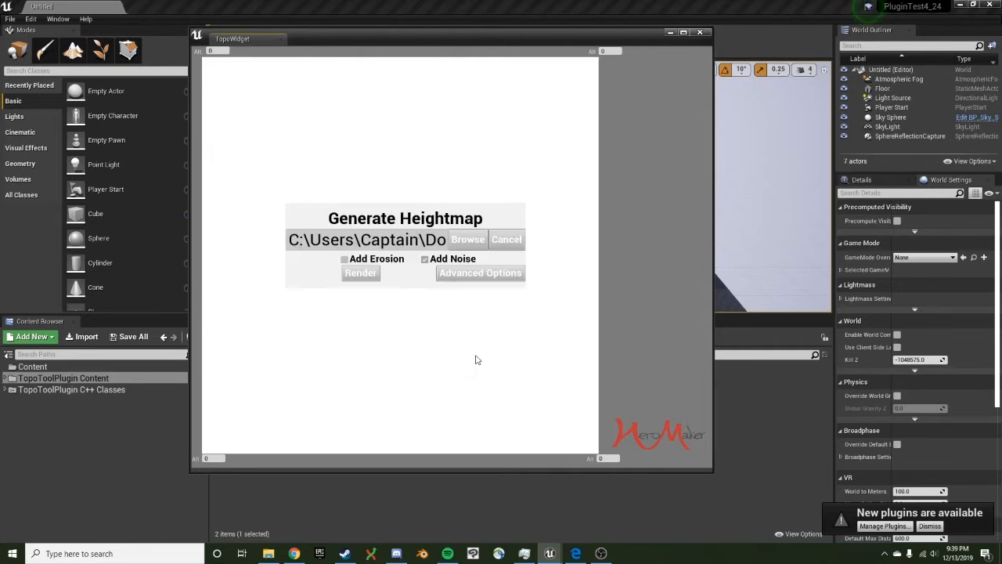
left_click(510, 242)
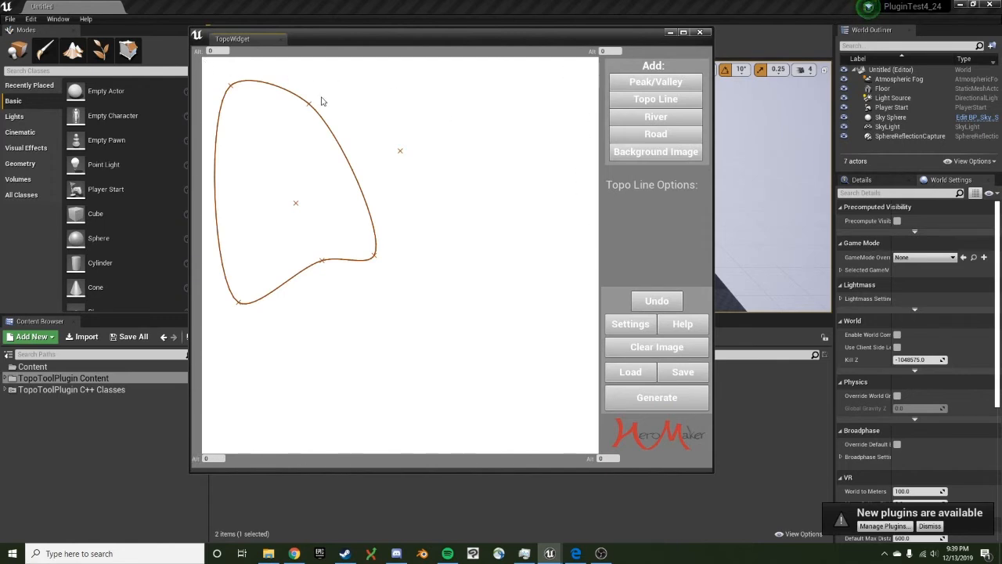
Step: Review the IDW Power setting in the Advanced Render Options, and close the TopoWidget window
left_click(660, 401)
left_click(505, 274)
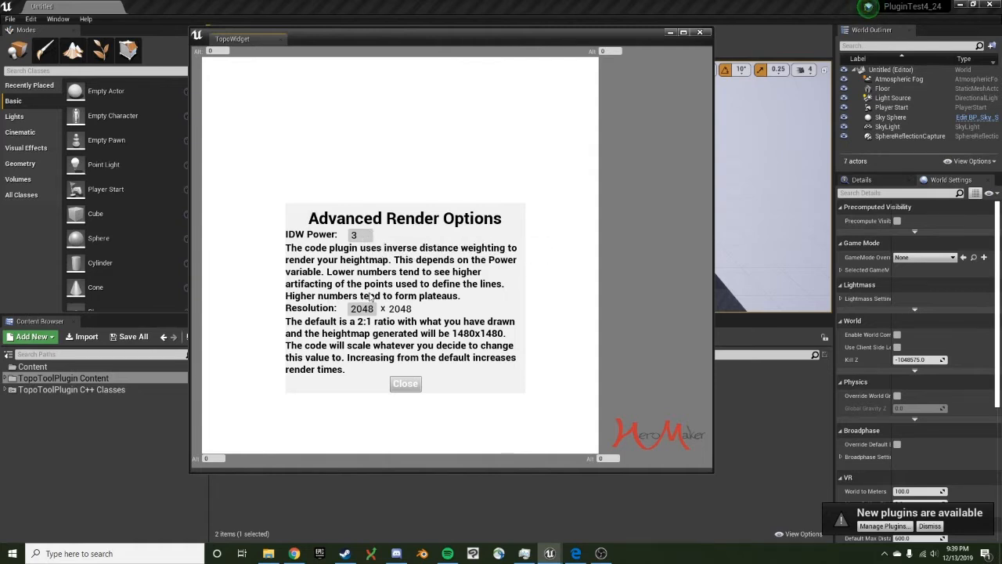
left_click(371, 235)
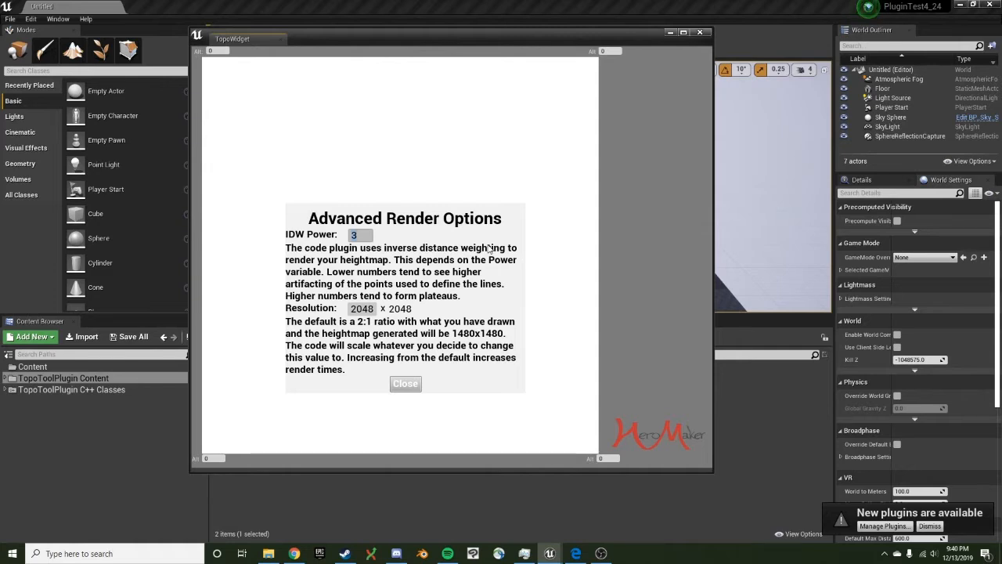
left_click(406, 384)
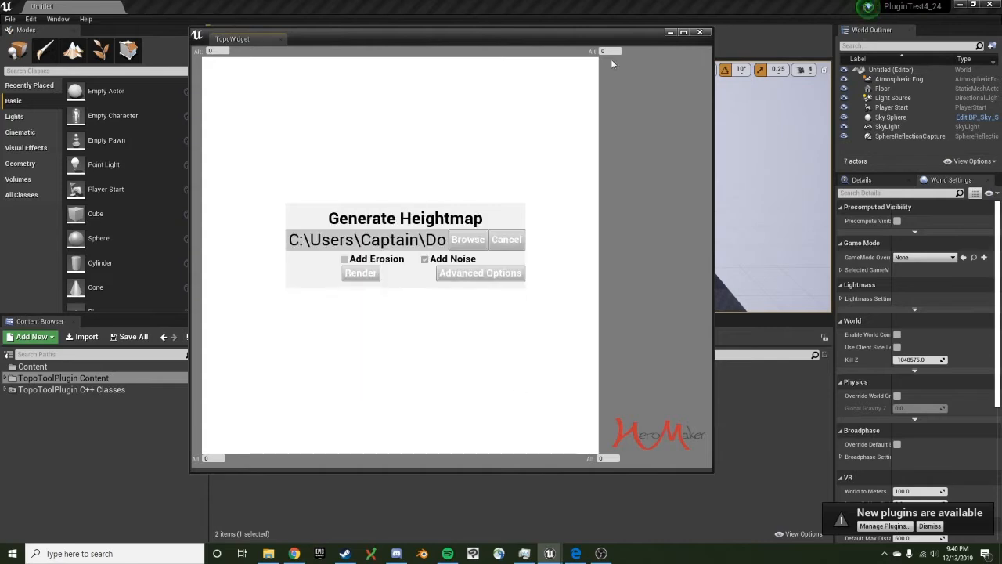
left_click(699, 32)
Step: Import a new landscape from the heightmap file IDW3_Res1480x1480.r16
left_click(73, 51)
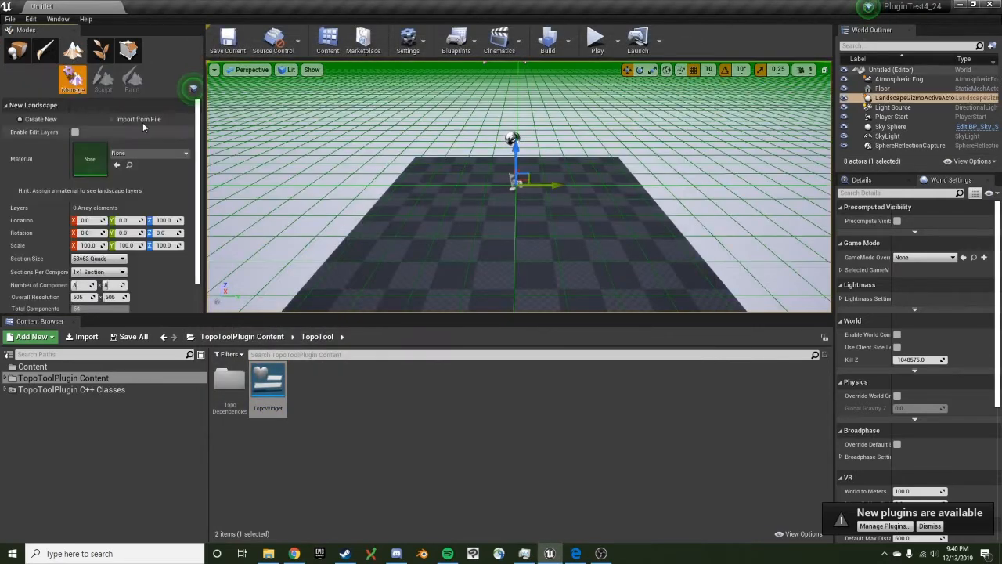
left_click(133, 120)
left_click(179, 145)
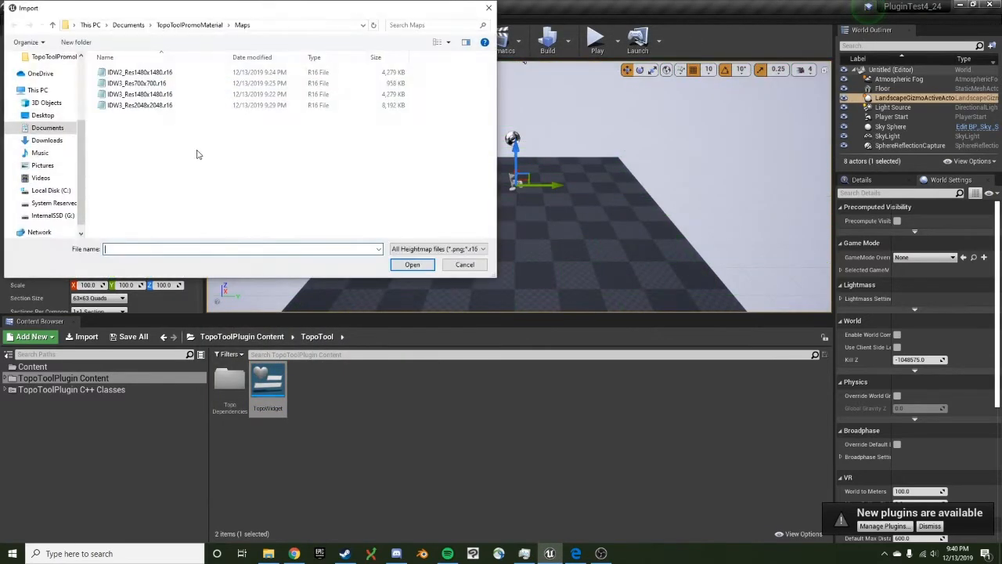
left_click(157, 94)
left_click(412, 265)
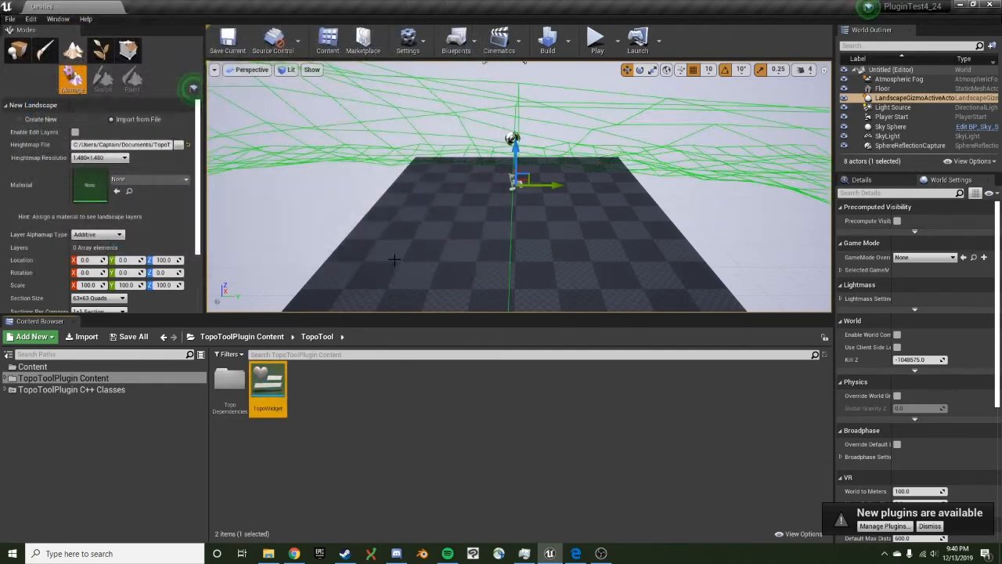
scroll(173, 227, "down", 3)
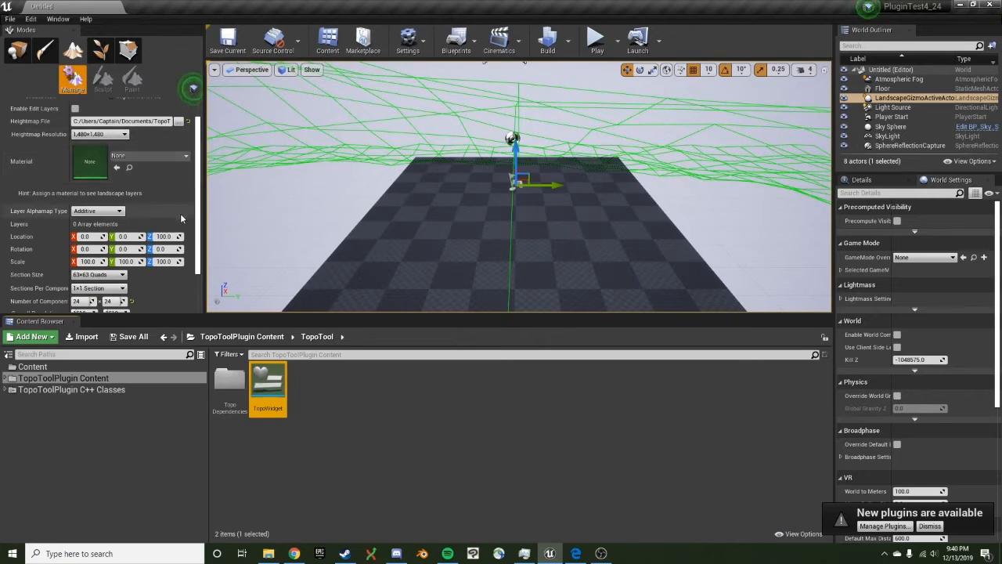
left_click(181, 305)
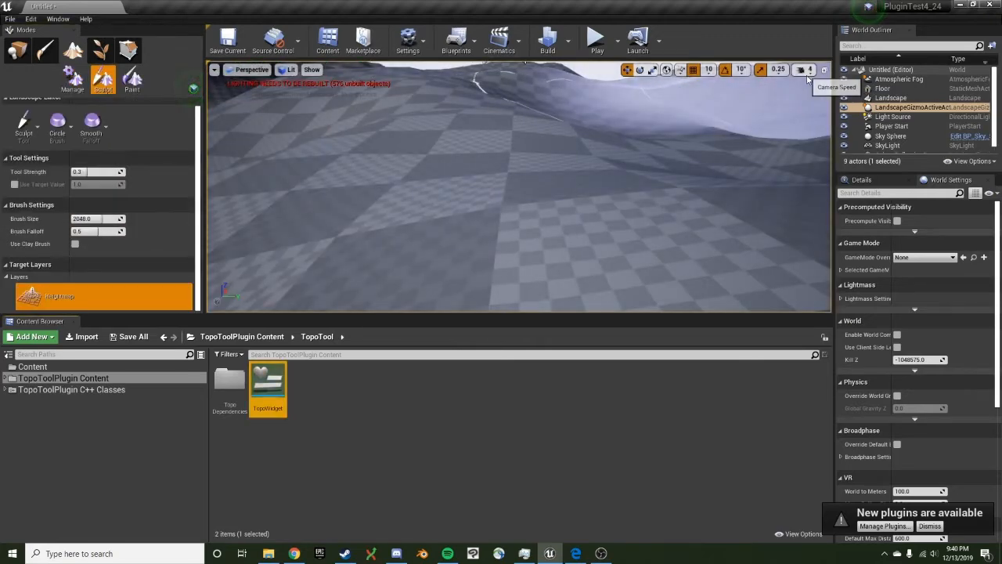
Step: Set the viewport camera speed to 8 and inspect the imported terrain's slopes and ridges
left_click(800, 69)
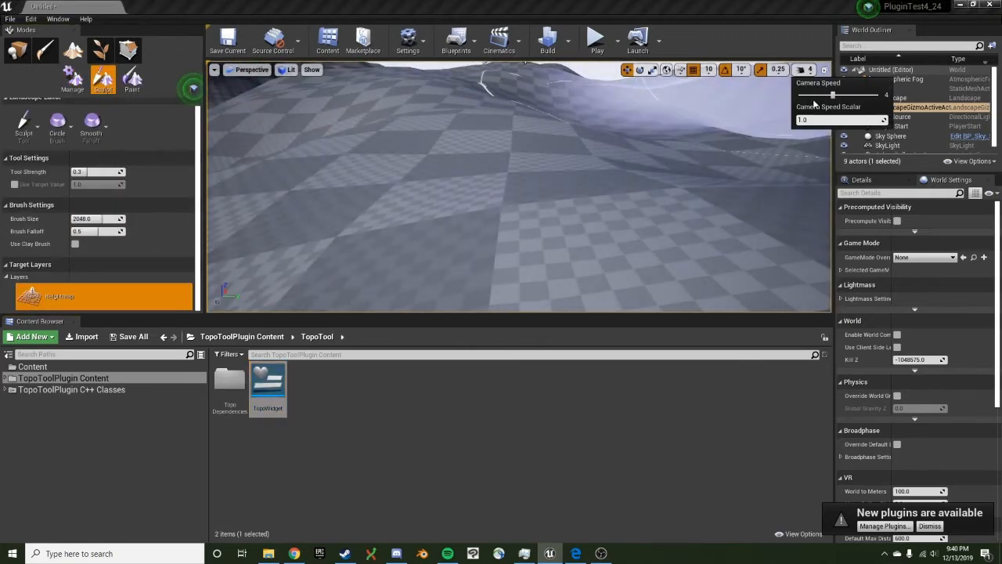
left_click_drag(824, 95, 879, 95)
key("s")
right_click_drag(557, 173, 523, 260)
key("w")
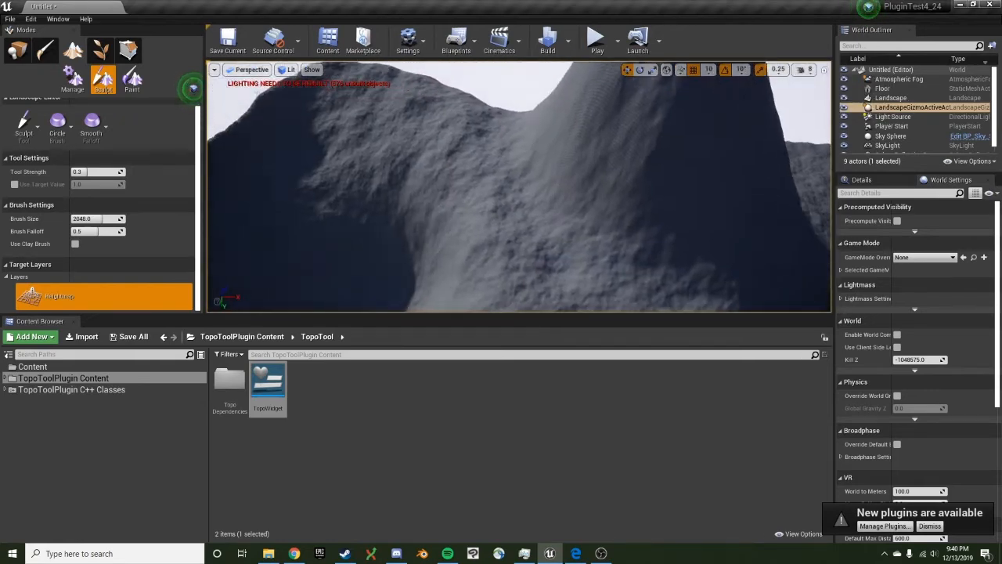
right_click_drag(425, 204, 425, 203)
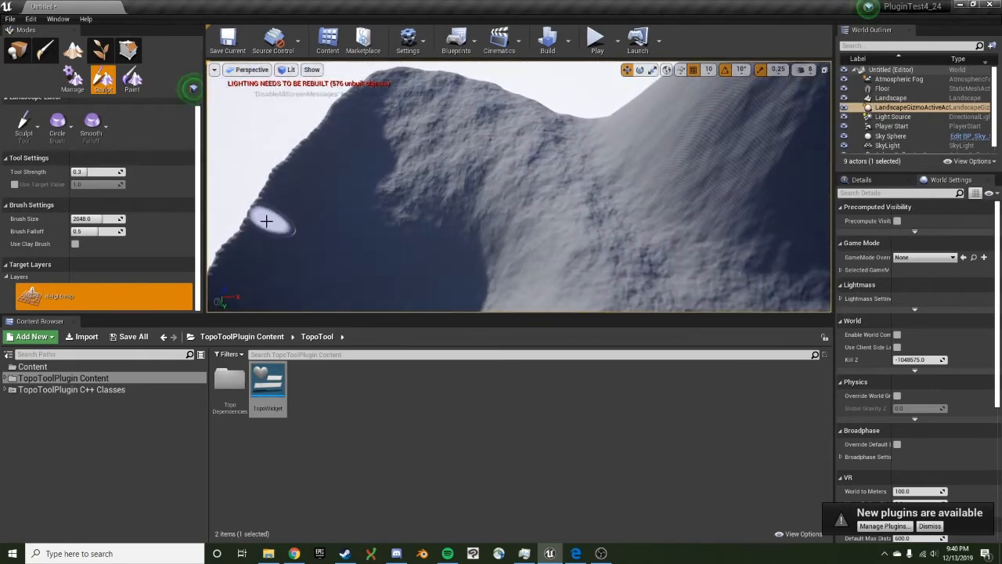
right_click_drag(331, 152, 331, 151)
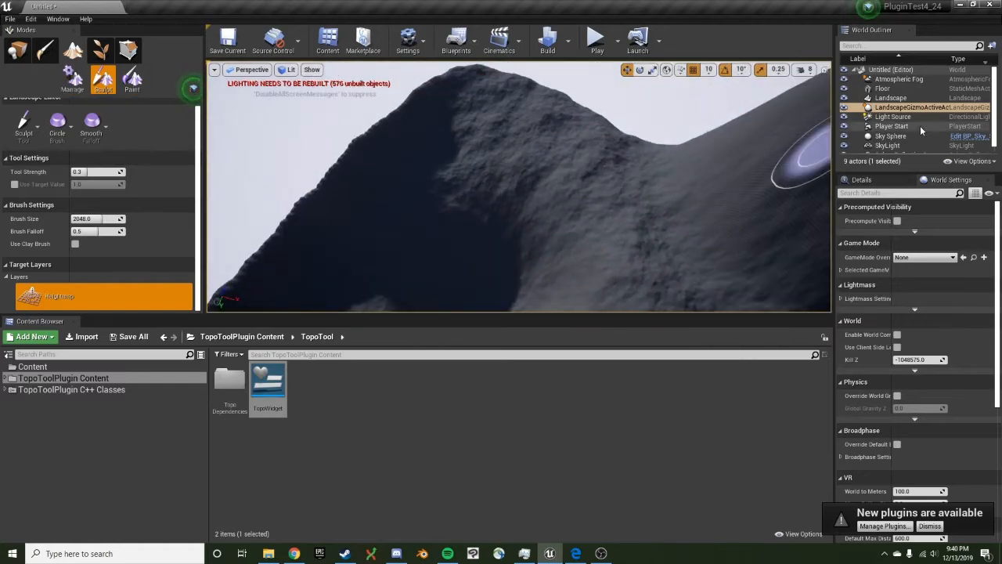
Step: Replace the current landscape with one imported from the heightmap file IDW2_Res1480x1480.r16
left_click(891, 98)
key("Delete")
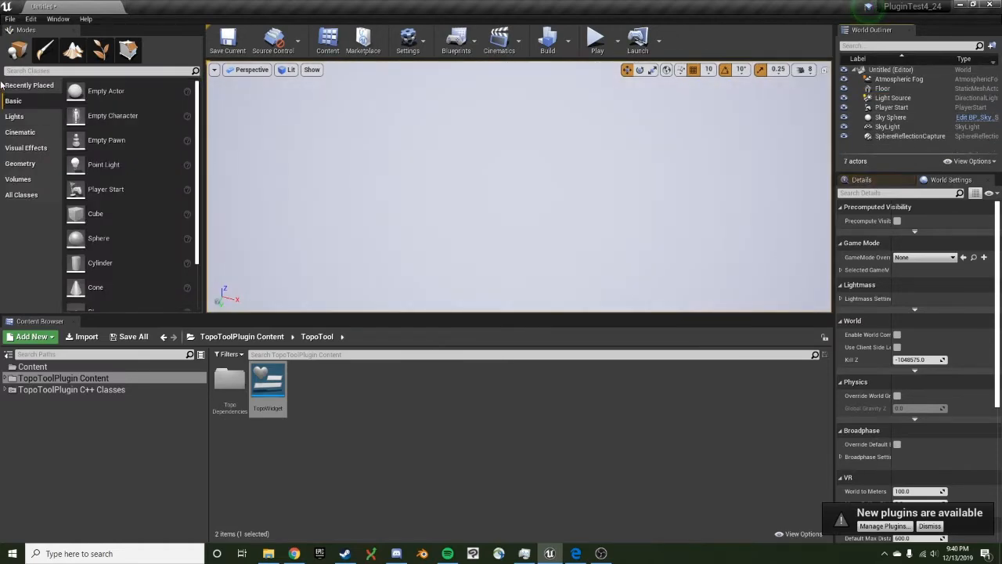
left_click(75, 51)
left_click(179, 145)
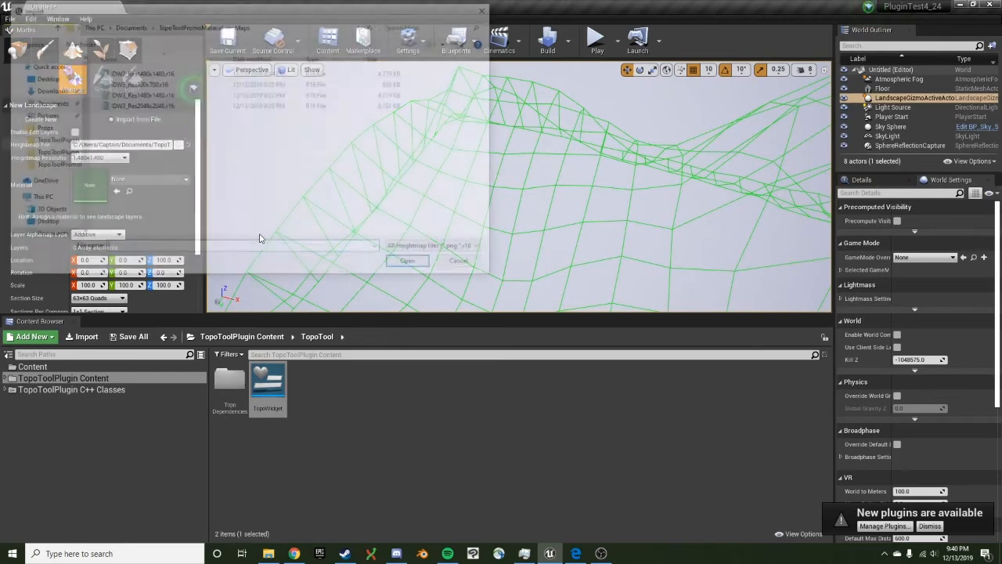
left_click(172, 73)
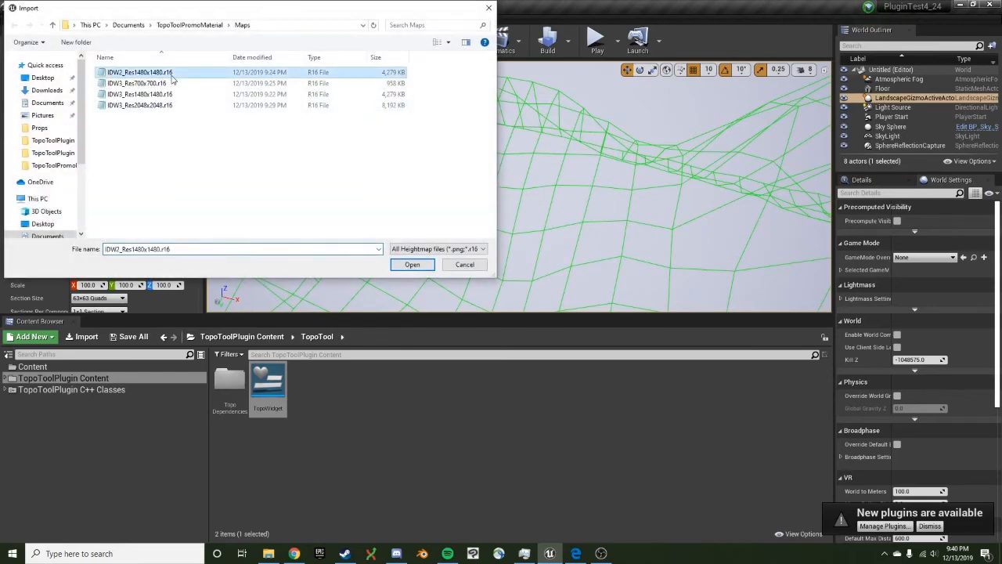
left_click(412, 265)
scroll(156, 234, "down", 5)
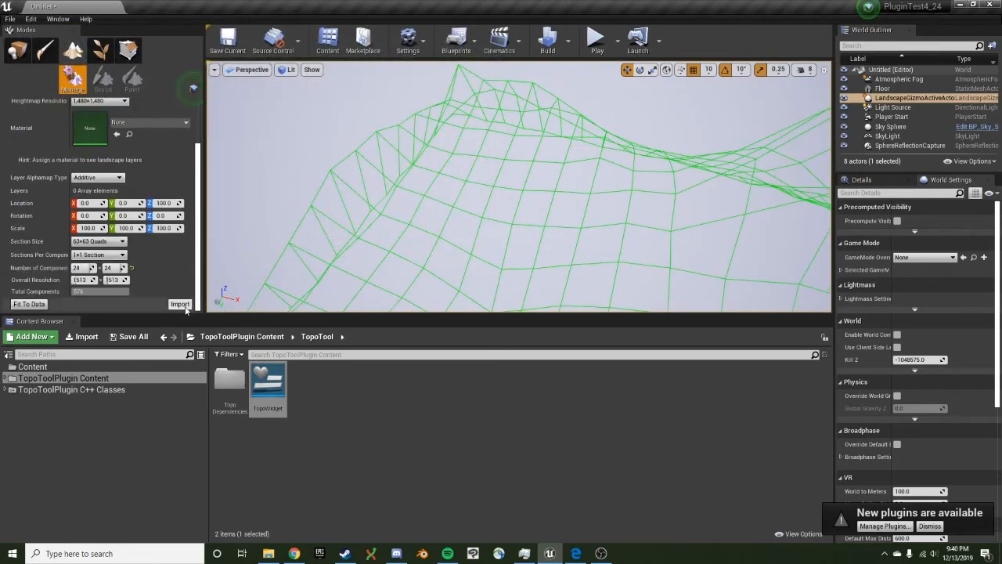
left_click(179, 305)
Step: Examine the slopes, edges, contour line area and peak of the terrain imported from the IDW2 heightmap
right_click_drag(452, 204, 572, 211)
right_click_drag(473, 124, 587, 129)
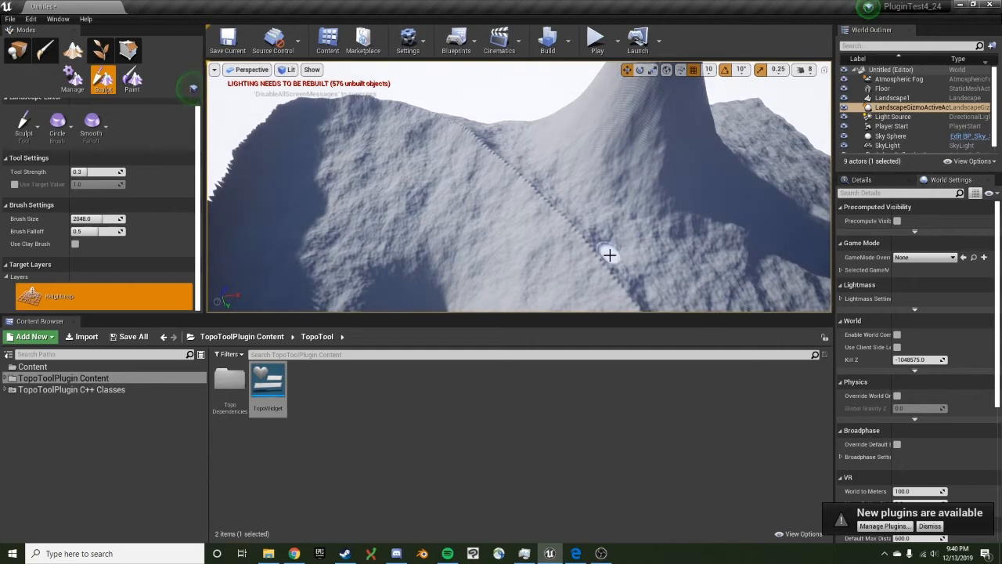
right_click_drag(608, 253, 352, 196)
right_click_drag(451, 199, 526, 194)
right_click_drag(412, 155, 363, 212)
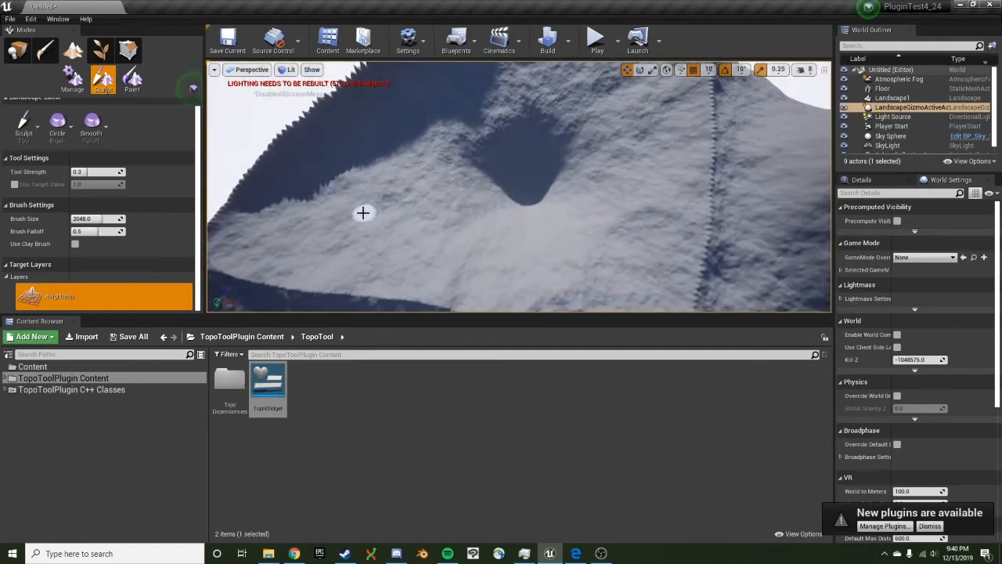
right_click_drag(455, 186, 522, 119)
mouse_move(436, 168)
right_mouse_down()
mouse_move(501, 166)
mouse_move(487, 182)
mouse_move(512, 160)
mouse_move(517, 228)
right_mouse_up()
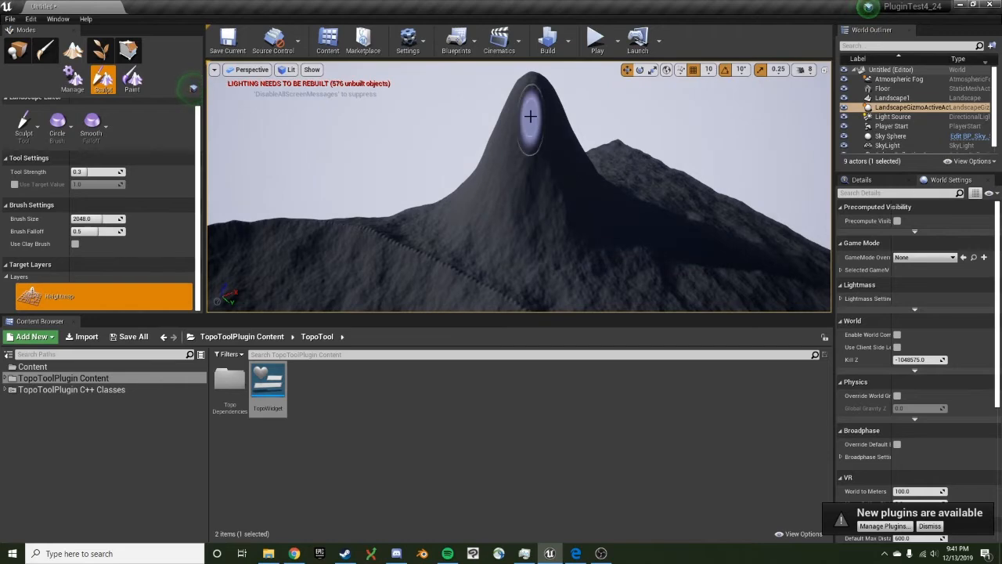
right_click_drag(468, 251, 574, 255)
mouse_move(360, 243)
right_mouse_down()
mouse_move(352, 253)
mouse_move(353, 204)
right_mouse_up()
right_click_drag(383, 203, 361, 208)
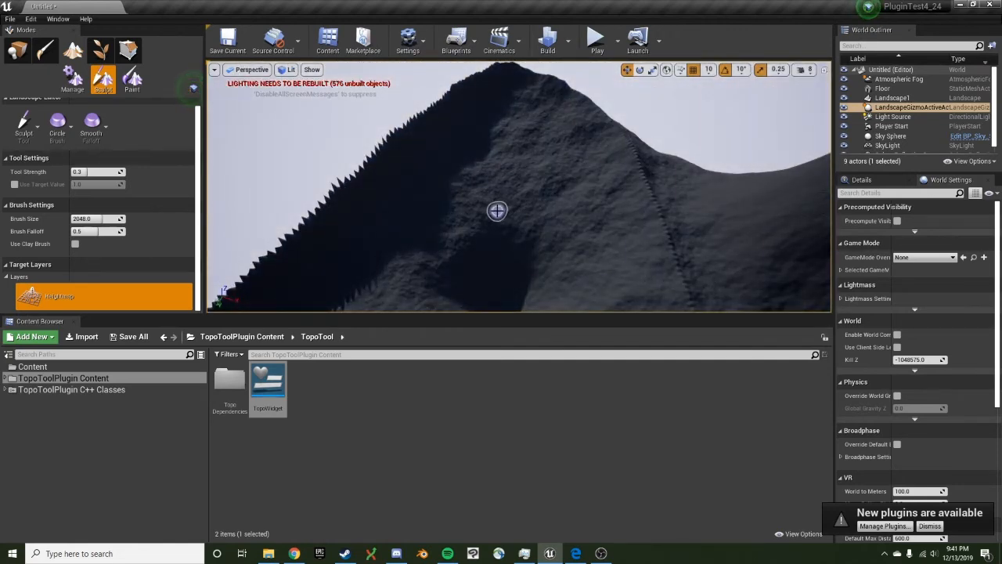
right_click_drag(423, 223, 387, 205)
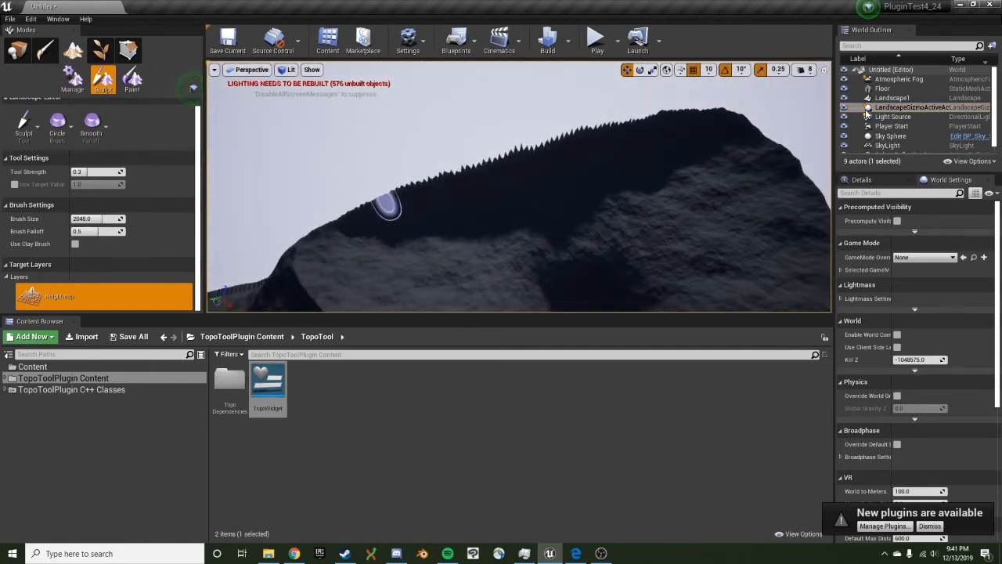
Step: Replace the IDW2 landscape with one imported from the heightmap file IDW3_Res700x700.r16
left_click(912, 98)
key("Delete")
left_click(73, 50)
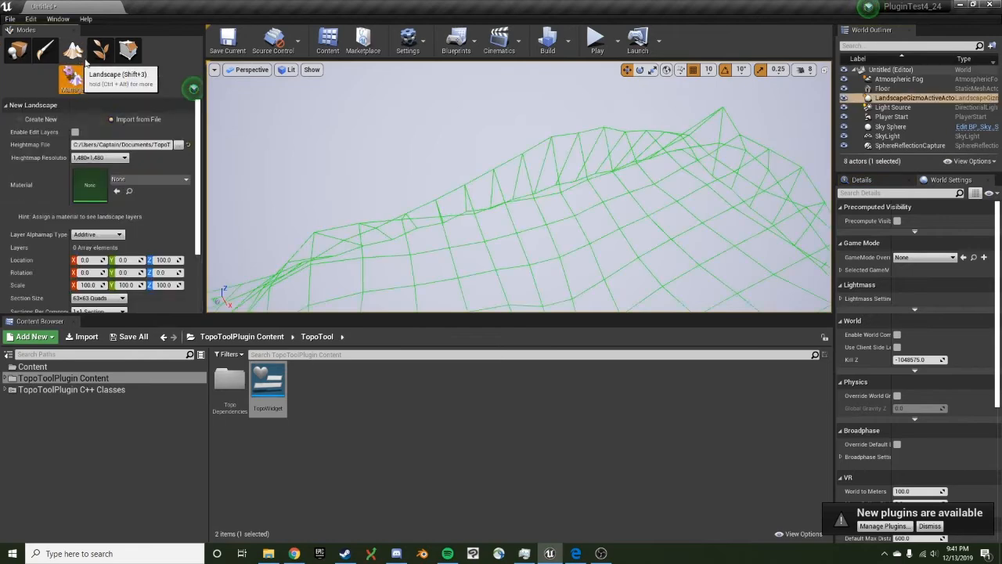
left_click(194, 142)
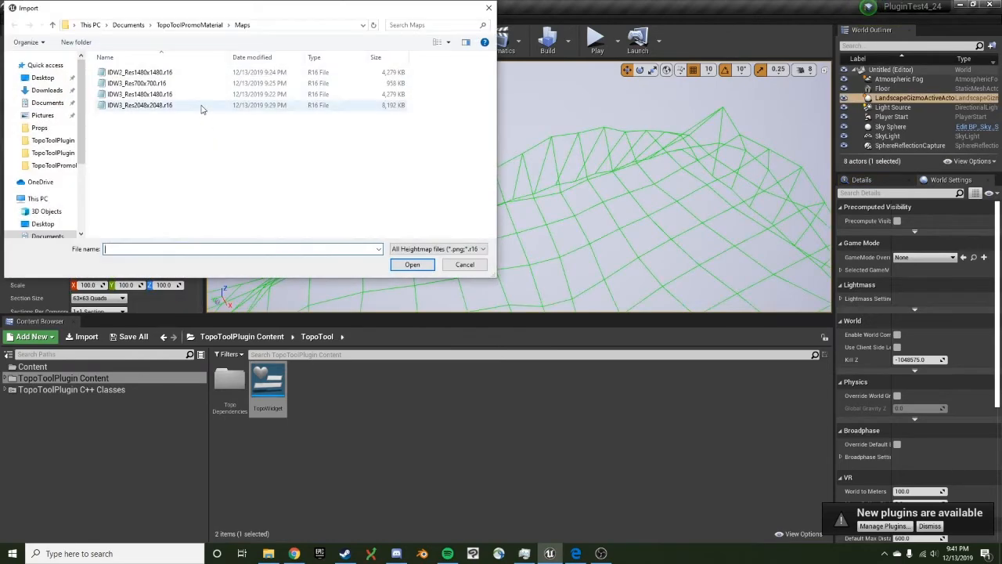
left_click(157, 83)
left_click(413, 265)
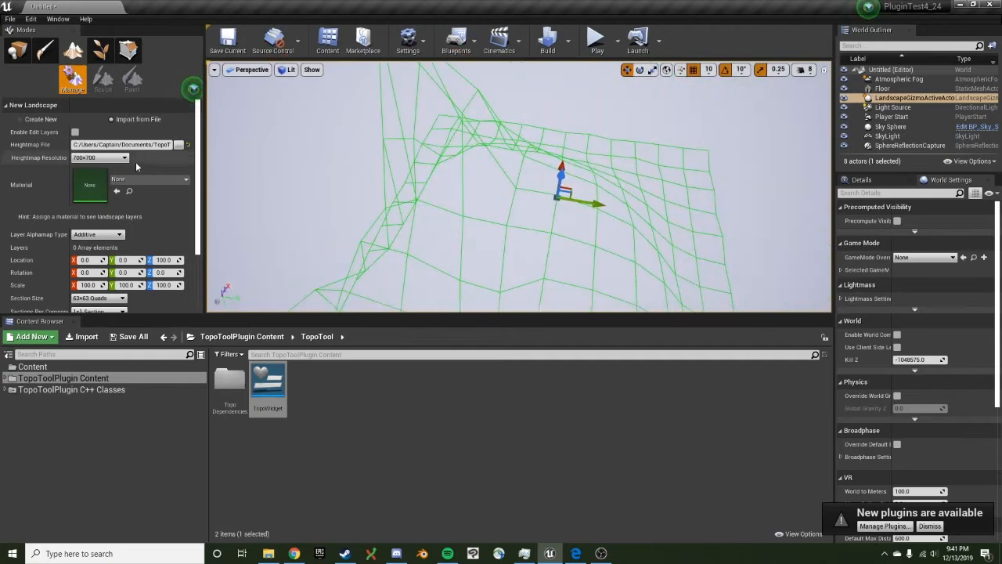
scroll(117, 235, "down", 5)
left_click(177, 284)
Step: Inspect the peak and slopes of the terrain from the 700x700 heightmap, and delete that landscape
mouse_move(468, 217)
right_mouse_down()
mouse_move(509, 235)
mouse_move(611, 190)
mouse_move(658, 184)
right_mouse_up()
right_click_drag(542, 150, 591, 149)
right_click_drag(447, 148, 329, 117)
scroll(501, 199, "up", 3)
mouse_move(470, 188)
right_mouse_down()
mouse_move(541, 204)
mouse_move(579, 192)
mouse_move(603, 156)
mouse_move(610, 242)
mouse_move(587, 251)
right_mouse_up()
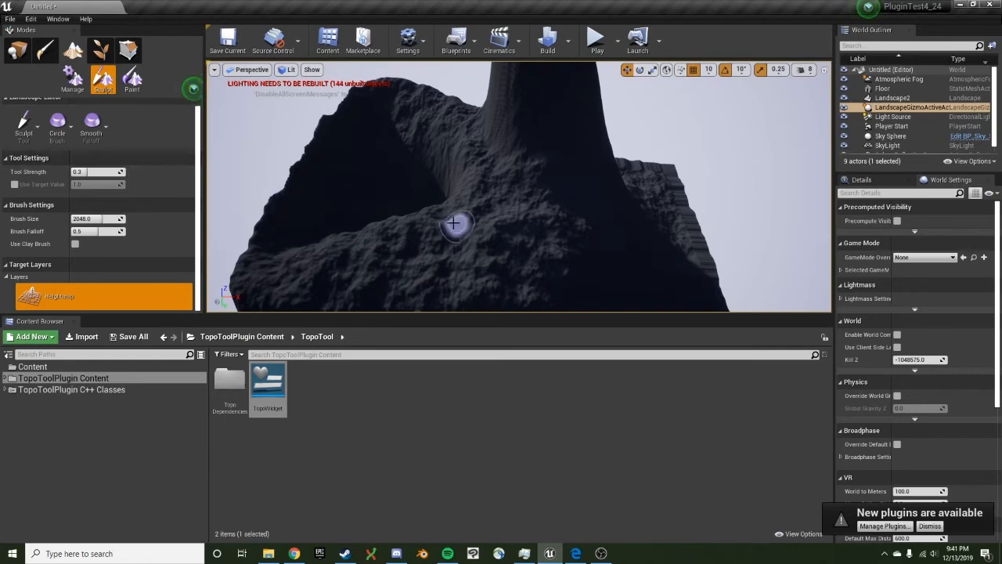
right_click_drag(454, 224, 512, 235)
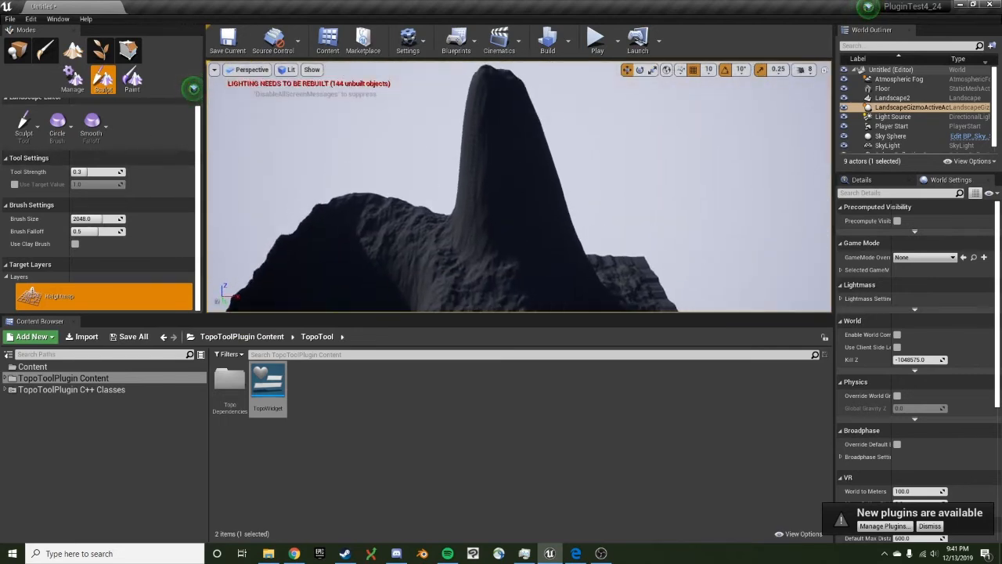
left_click(892, 99)
key("Delete")
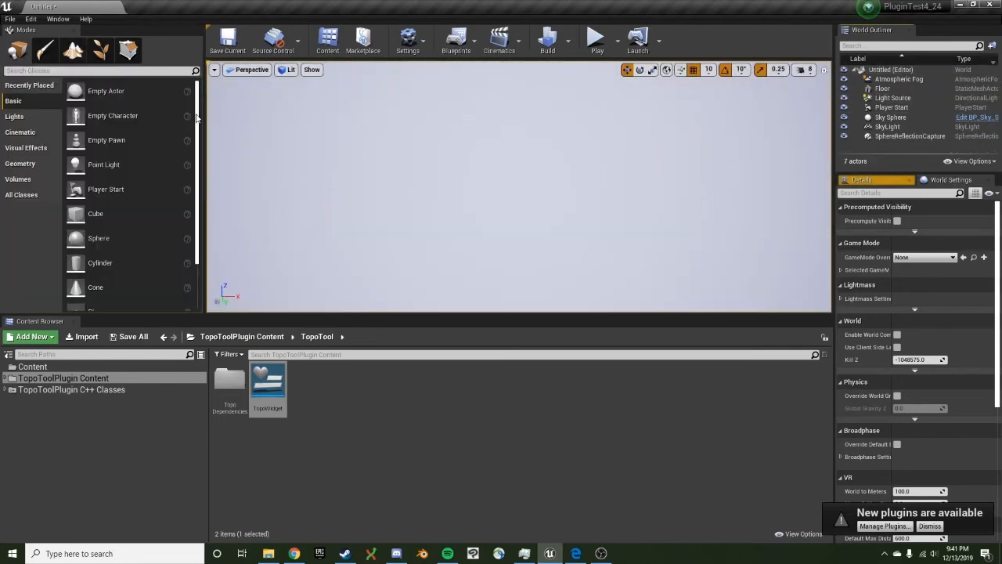
Step: Import the landscape again from the 700x700 heightmap with 63x63-quad sections and 12 x 12 components
left_click(73, 51)
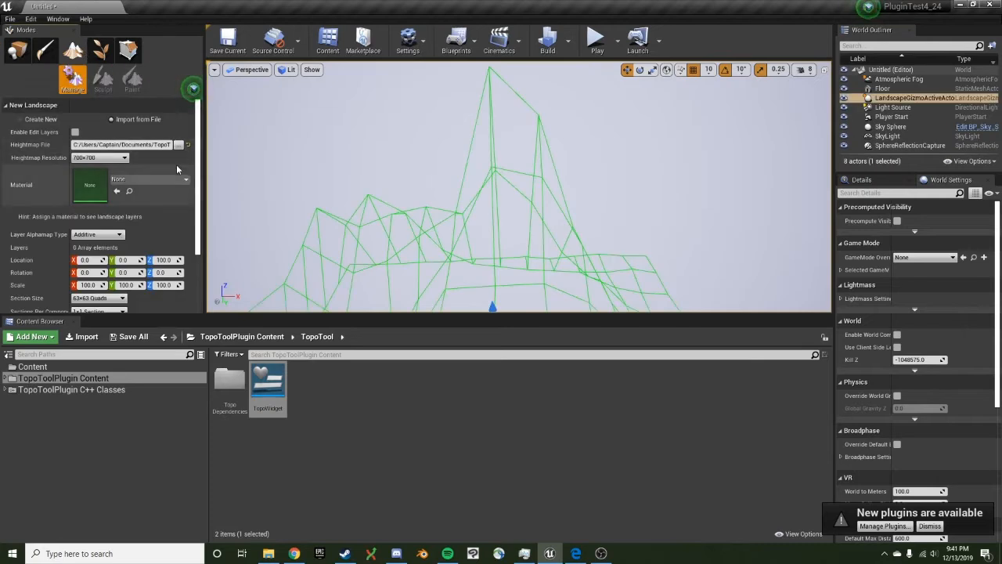
scroll(136, 271, "down", 2)
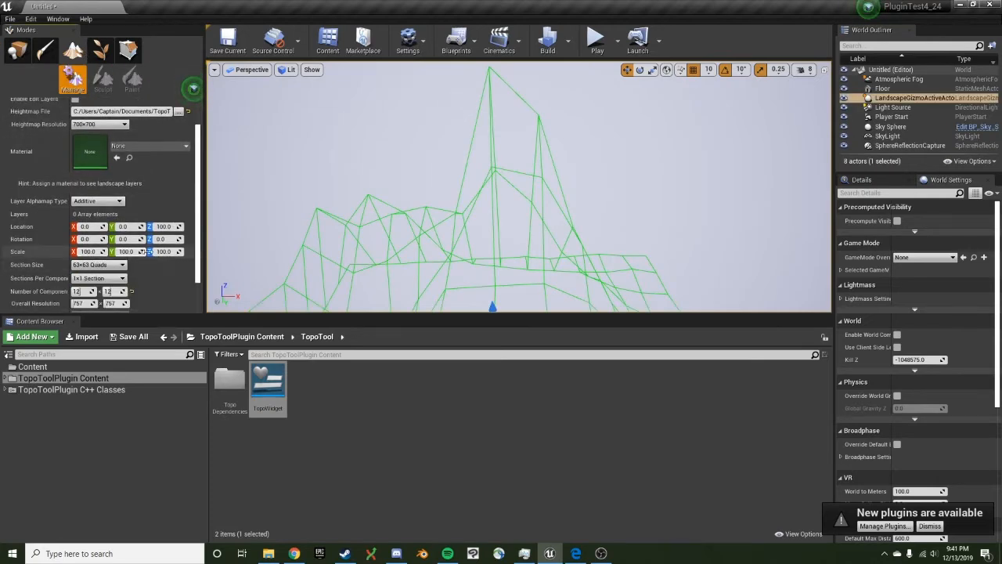
scroll(138, 276, "down", 1)
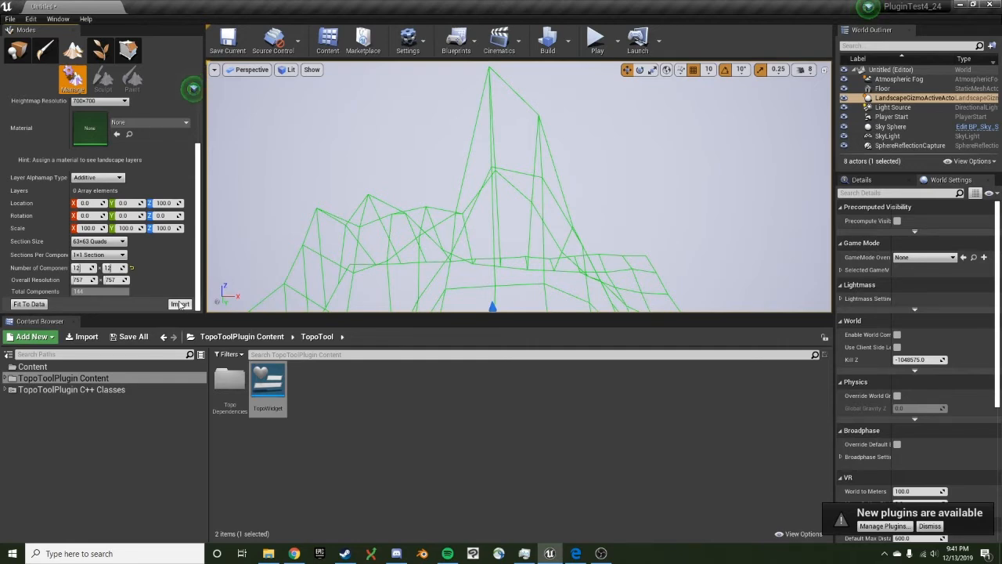
left_click(180, 303)
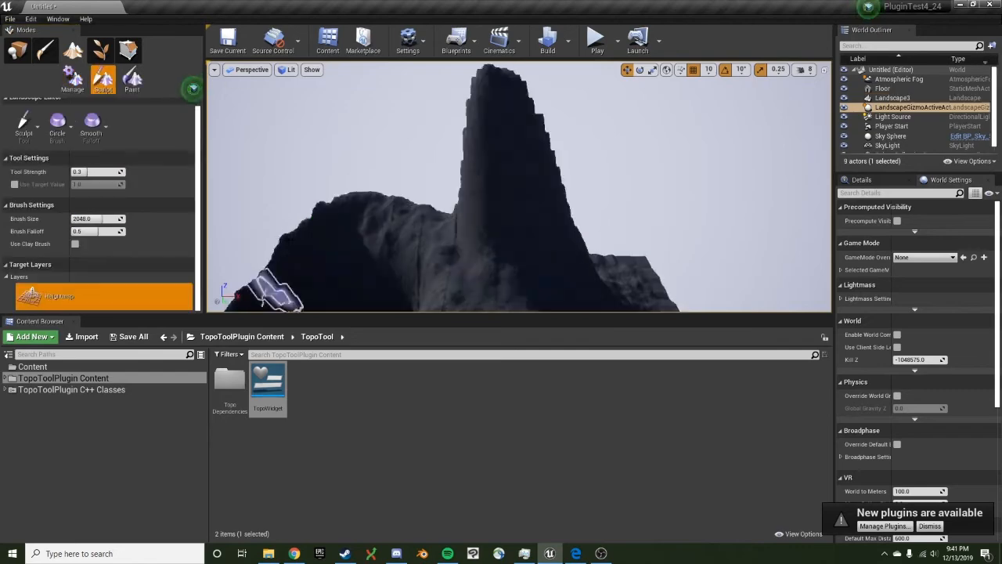
Step: Inspect the peak and slopes of the 700x700 terrain, and enlarge the viewport by shrinking the Content Browser
right_click_drag(501, 184, 432, 184)
mouse_move(696, 174)
right_mouse_down()
mouse_move(669, 157)
mouse_move(692, 183)
right_mouse_up()
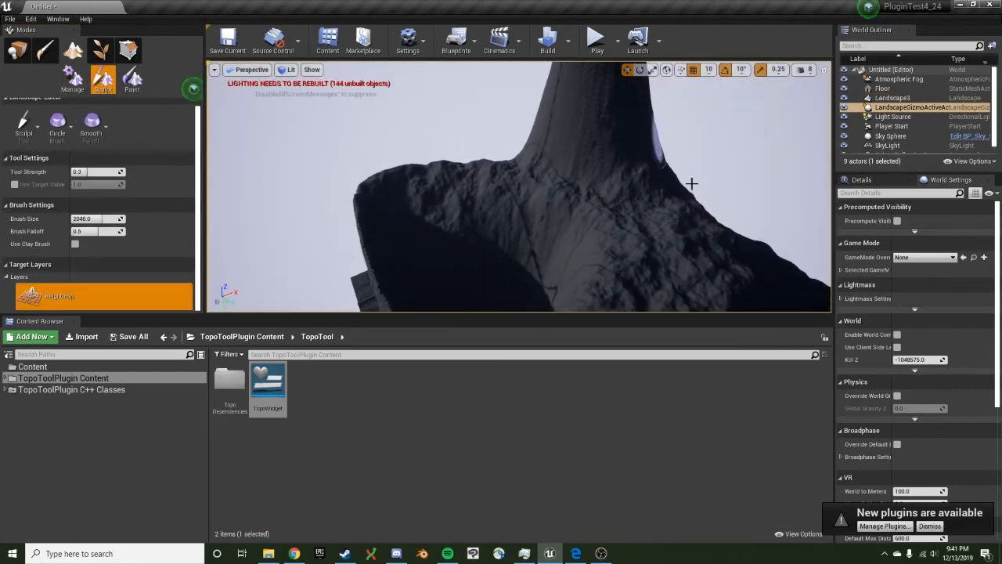
right_click_drag(379, 282, 416, 239)
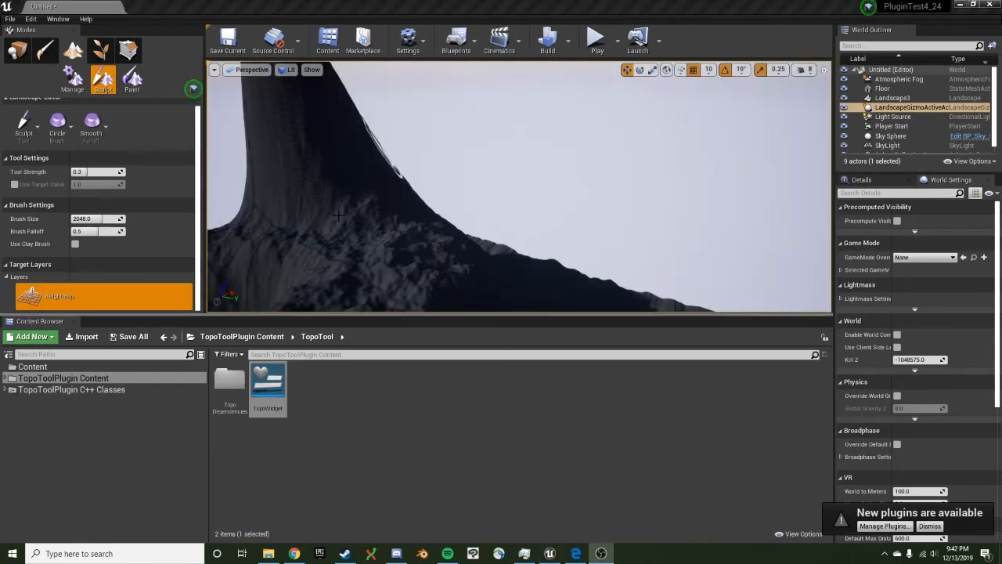
left_click_drag(539, 320, 526, 1)
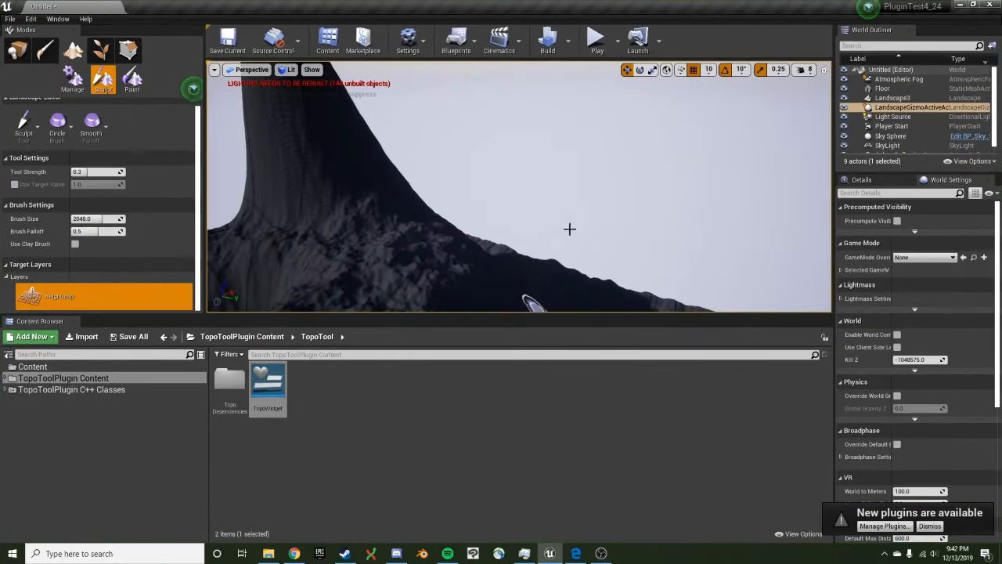
mouse_move(569, 229)
right_mouse_down()
mouse_move(411, 233)
mouse_move(454, 235)
mouse_move(481, 251)
mouse_move(503, 305)
right_mouse_up()
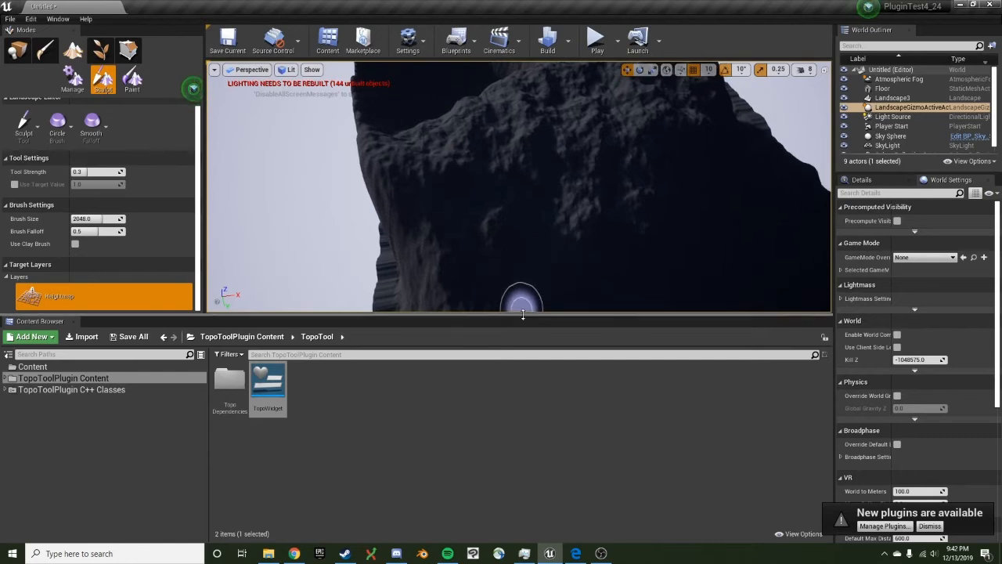
left_click_drag(529, 316, 552, 427)
Step: Examine the whole 700x700 terrain, including its peak, surface roughness, outer edges and corners
right_click_drag(549, 247, 562, 185)
scroll(509, 329, "up", 6)
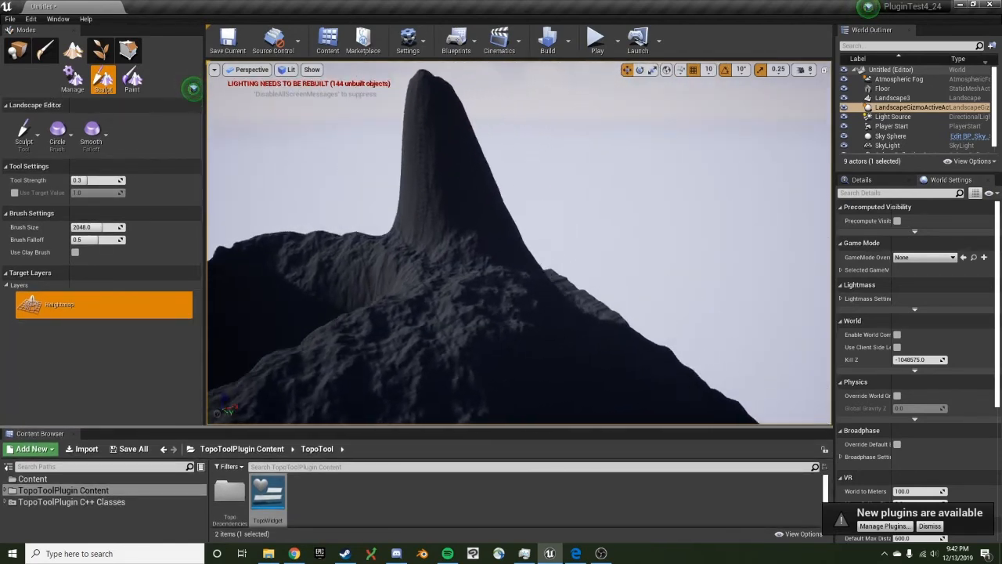
mouse_move(505, 325)
right_mouse_down()
mouse_move(368, 301)
mouse_move(285, 307)
right_mouse_up()
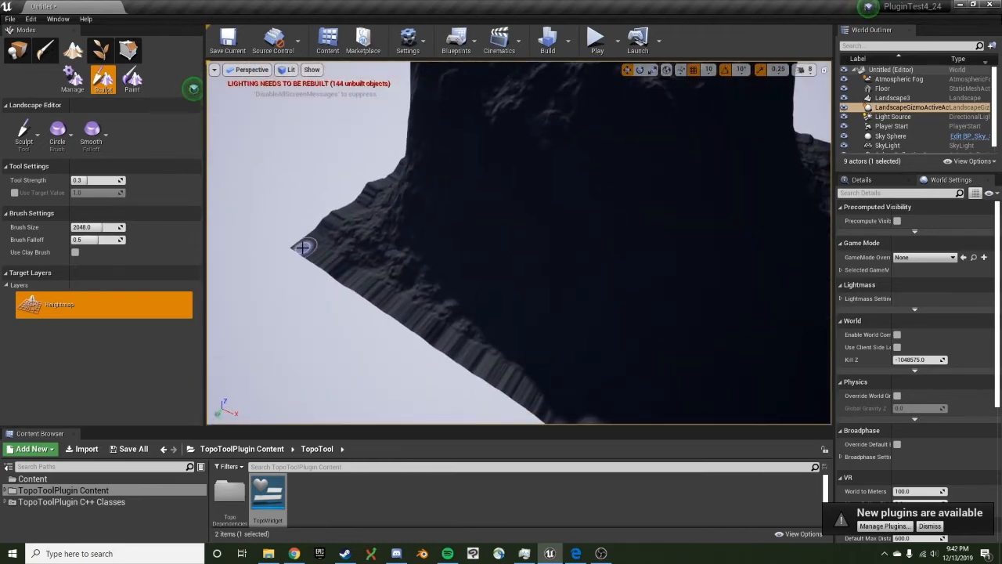
right_click_drag(486, 353, 559, 274)
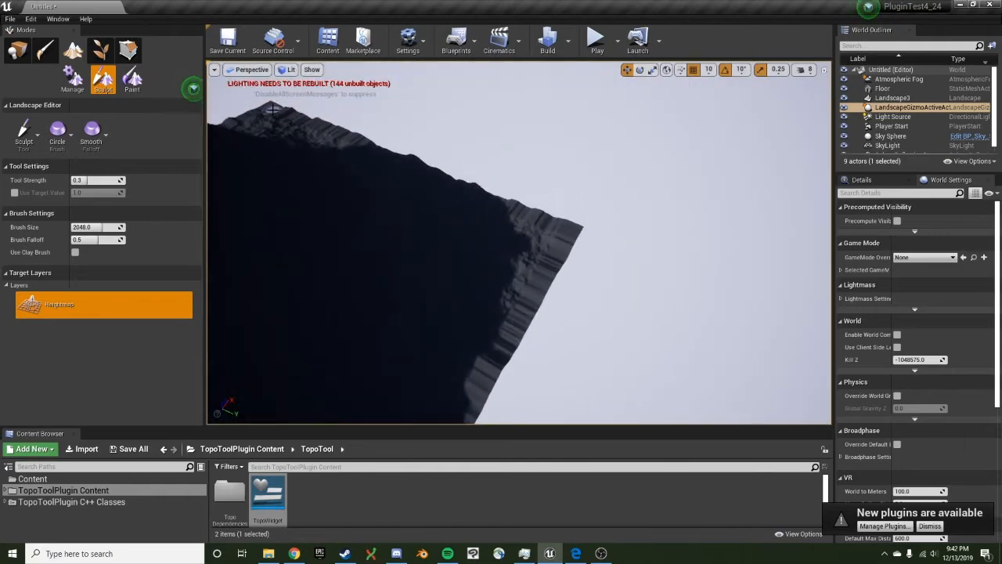
right_click_drag(567, 234, 462, 236)
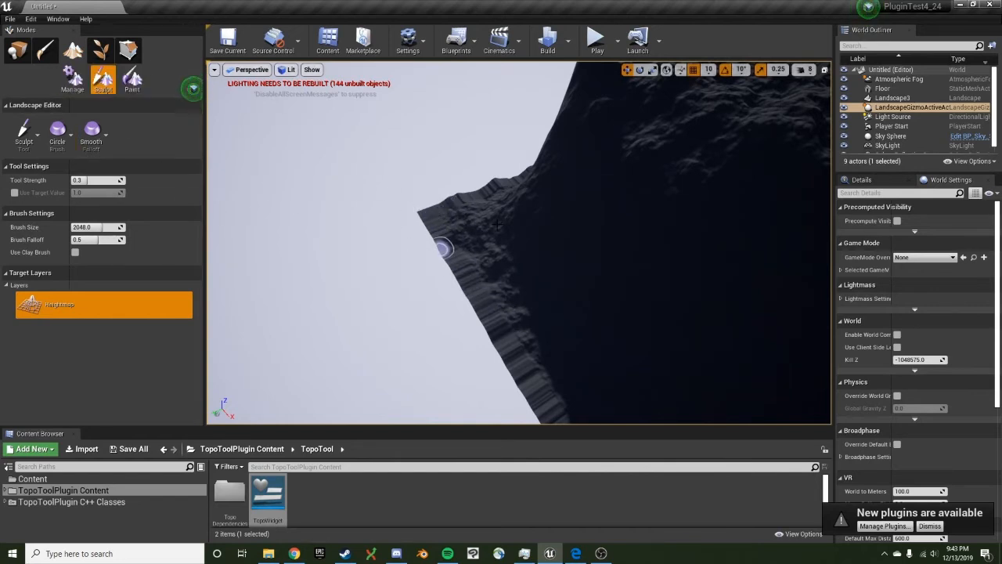
mouse_move(460, 242)
right_mouse_down()
mouse_move(595, 244)
mouse_move(626, 229)
right_mouse_up()
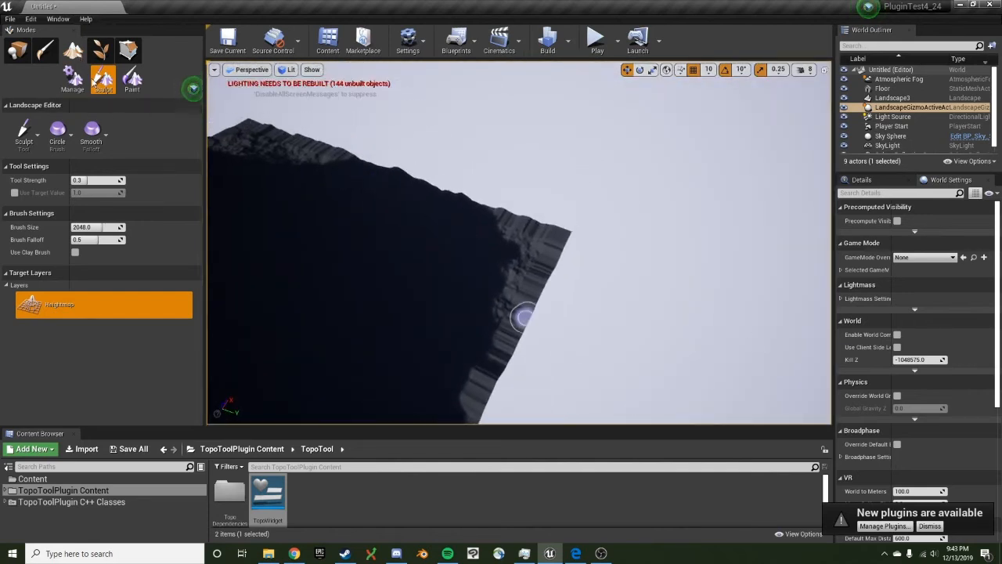
Step: Replace the 700x700 landscape with one imported from the heightmap file IDW3_Res2048x2048.r16
left_click(932, 98)
key("Delete")
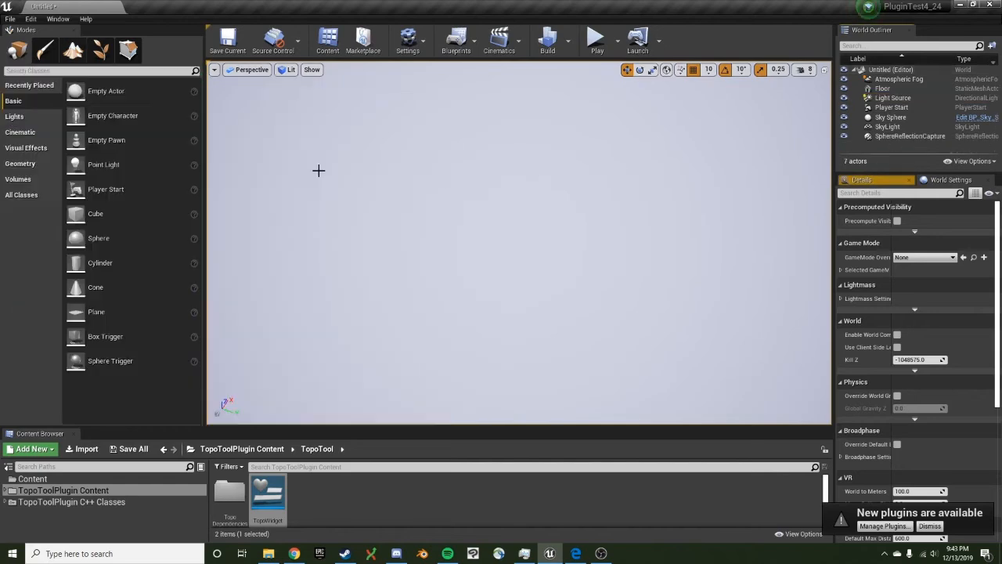
left_click(73, 50)
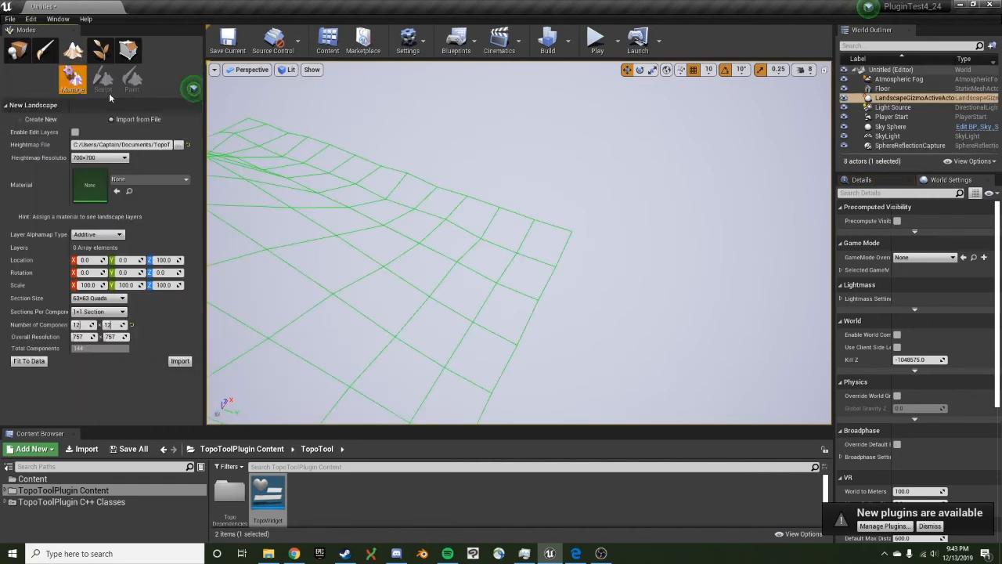
left_click(178, 145)
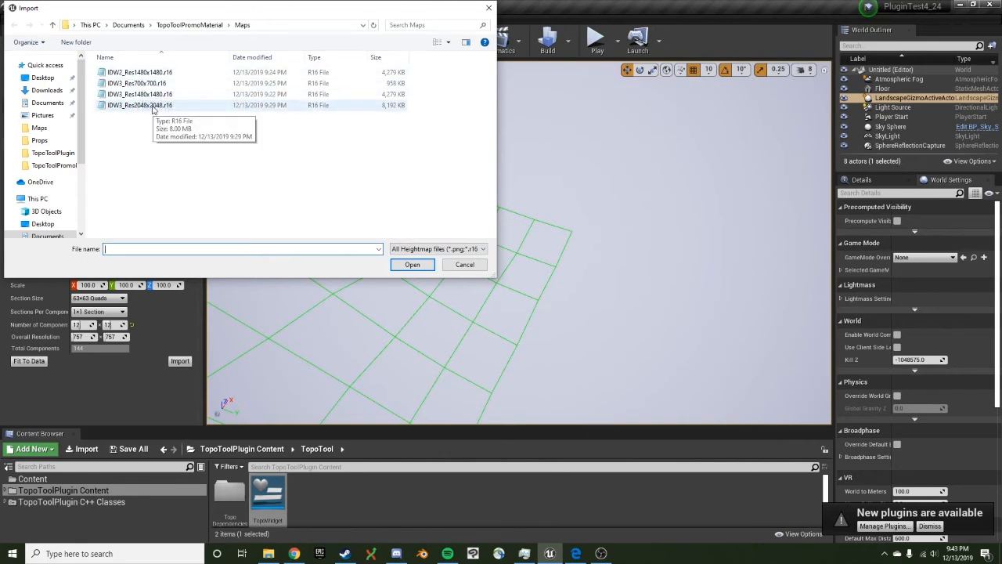
double_click(140, 104)
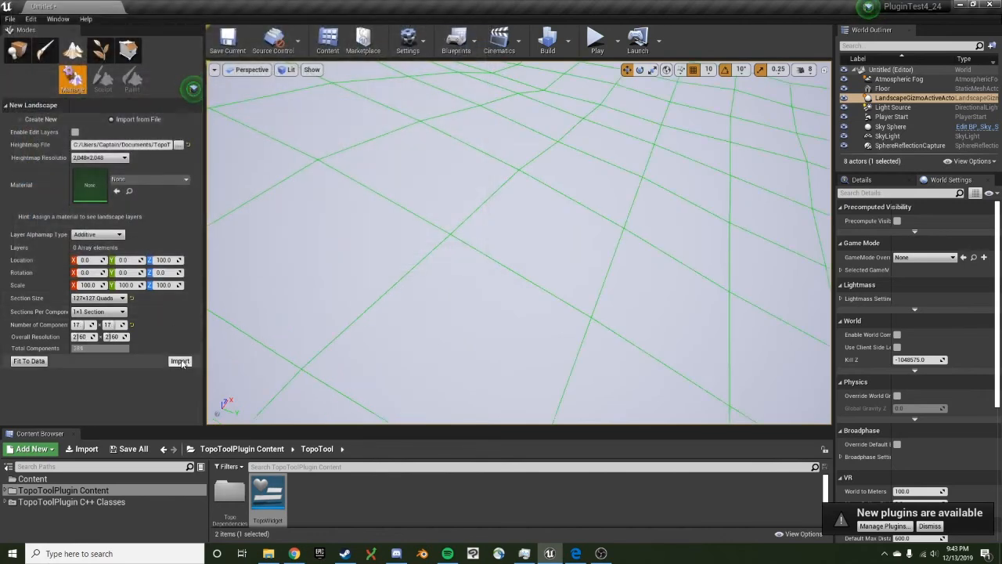
left_click(180, 361)
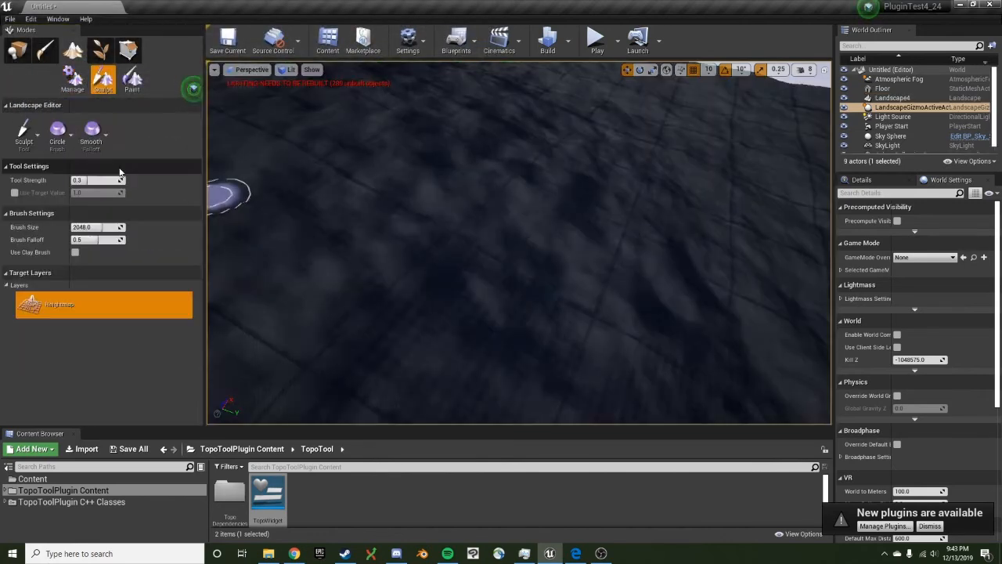
Step: Examine the surface detail, slopes, peaks, crater and outer edges of the terrain imported from the 2048x2048 heightmap
mouse_move(399, 216)
right_mouse_down()
mouse_move(431, 109)
mouse_move(427, 243)
mouse_move(376, 255)
mouse_move(440, 258)
right_mouse_up()
right_click_drag(513, 200, 523, 160)
mouse_move(457, 280)
right_mouse_down()
mouse_move(462, 228)
mouse_move(486, 278)
mouse_move(580, 301)
right_mouse_up()
mouse_move(457, 385)
right_mouse_down()
mouse_move(344, 379)
mouse_move(352, 376)
right_mouse_up()
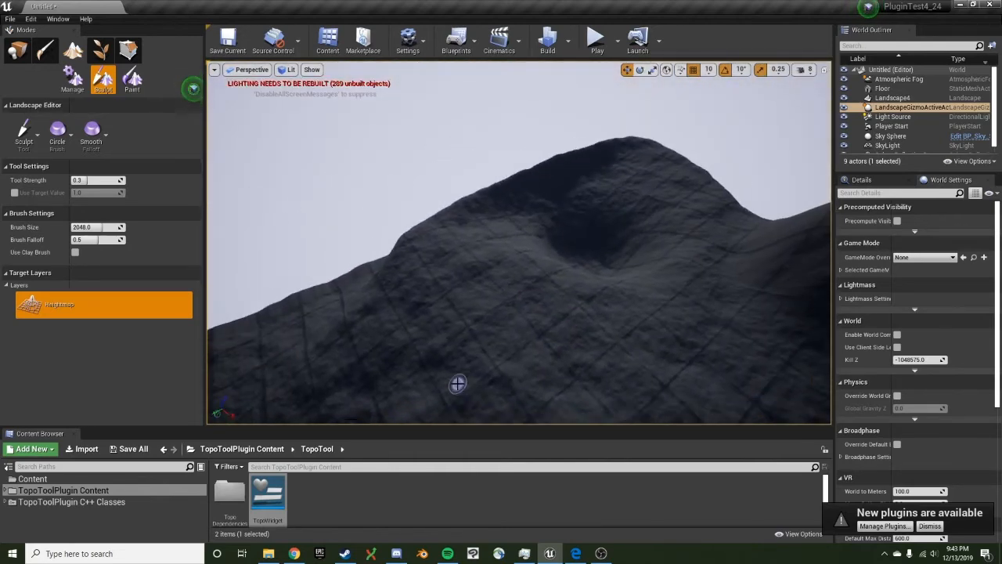
mouse_move(450, 329)
right_mouse_down()
mouse_move(415, 317)
mouse_move(443, 311)
mouse_move(595, 349)
right_mouse_up()
right_click_drag(583, 275, 555, 286)
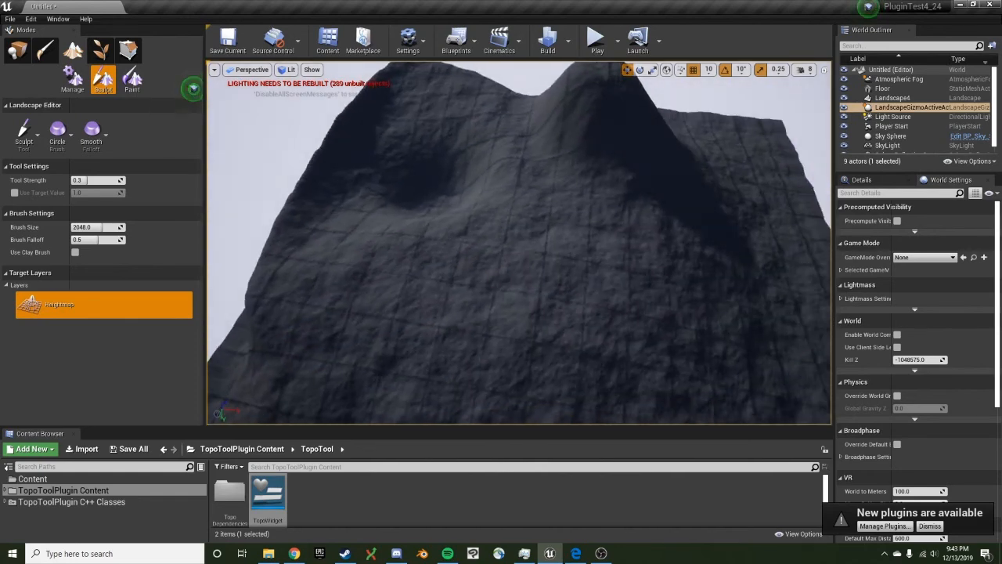
mouse_move(613, 270)
right_mouse_down()
mouse_move(541, 268)
mouse_move(599, 274)
right_mouse_up()
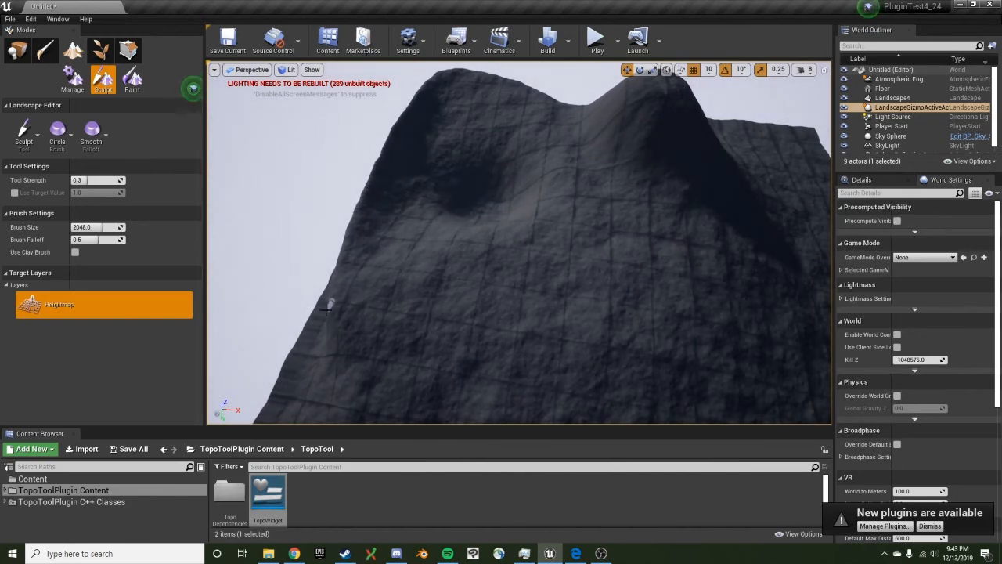
mouse_move(311, 342)
right_mouse_down()
mouse_move(322, 341)
mouse_move(315, 355)
right_mouse_up()
right_click_drag(378, 277, 396, 244)
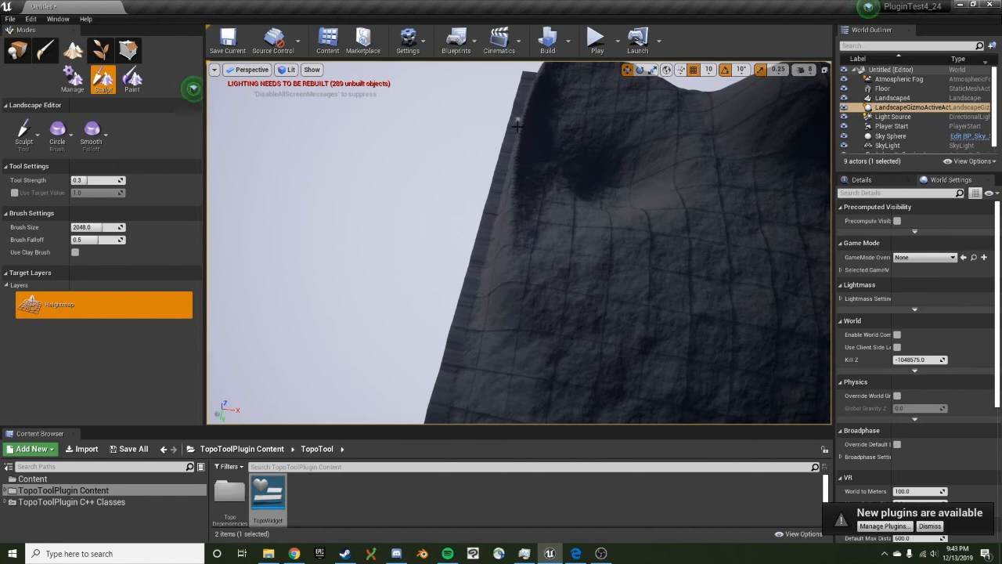
right_click_drag(495, 339, 497, 347)
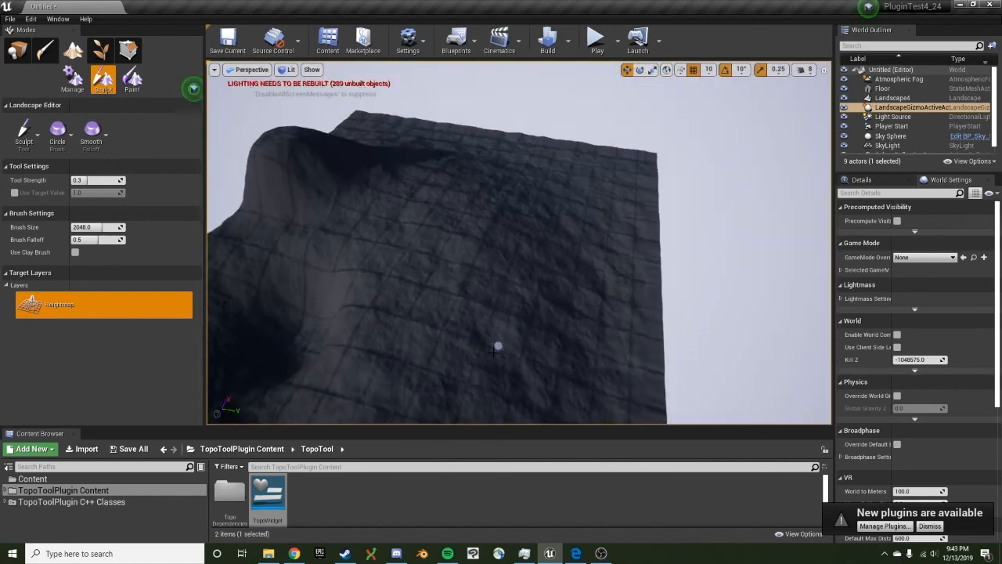
right_click_drag(601, 269, 594, 301)
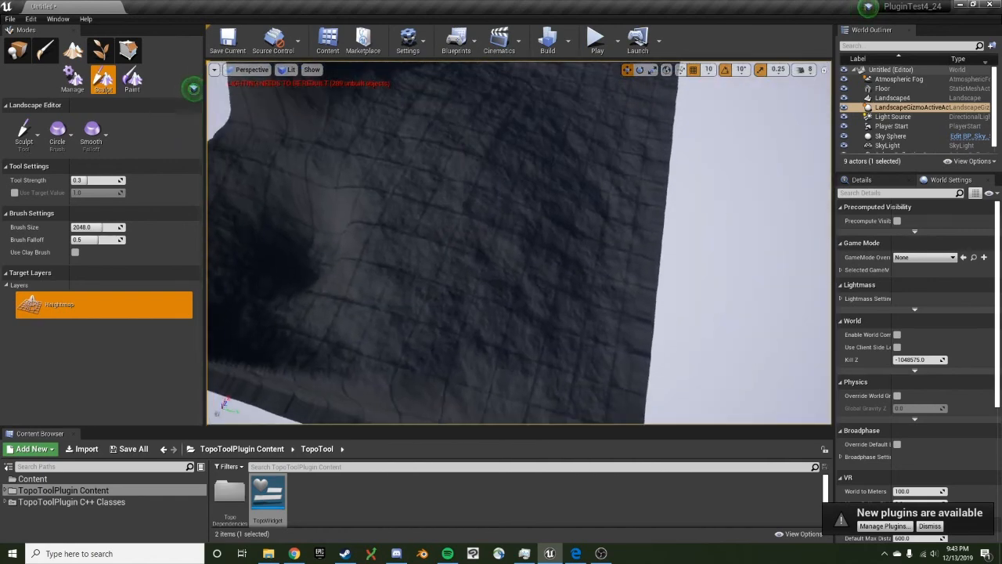
mouse_move(411, 299)
right_mouse_down()
mouse_move(407, 289)
mouse_move(399, 312)
right_mouse_up()
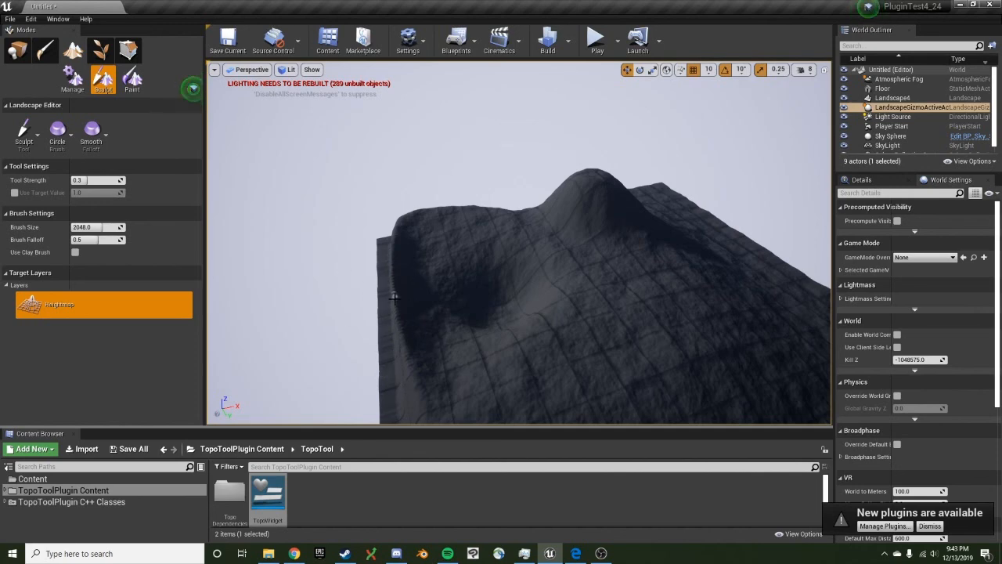
mouse_move(386, 250)
right_mouse_down()
mouse_move(333, 258)
mouse_move(423, 274)
mouse_move(324, 230)
right_mouse_up()
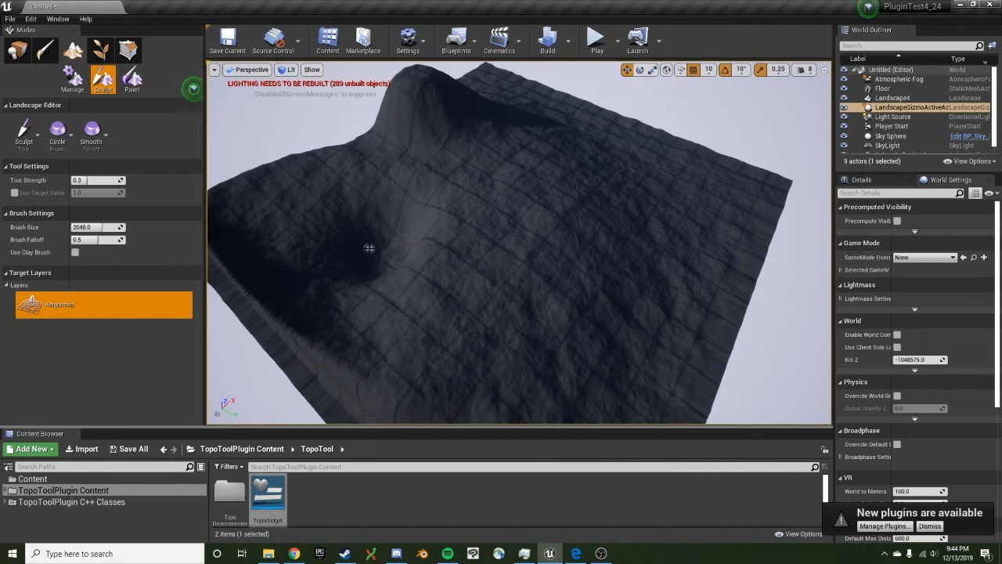